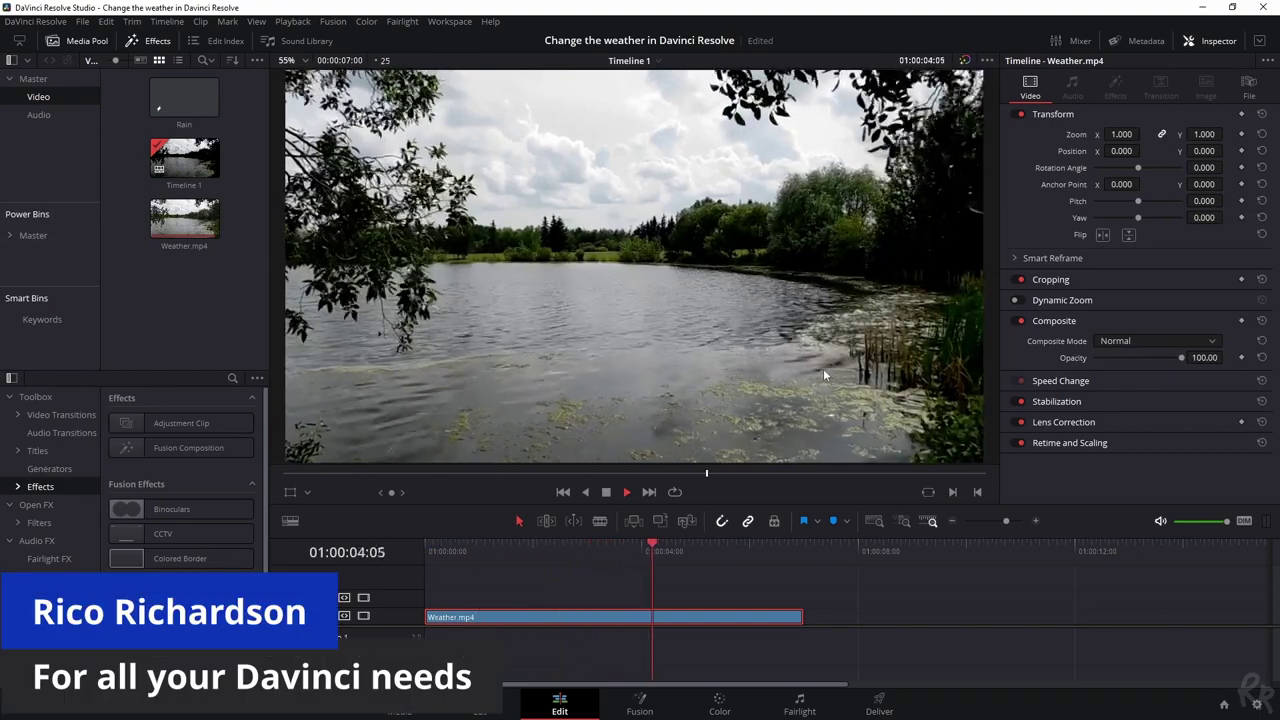
- Stop playback and create a new Fusion Composition clip named 'Rain 2' in the media pool
{"action": "key", "text": "space"}
{"action": "right_click", "coordinate": [172, 310]}
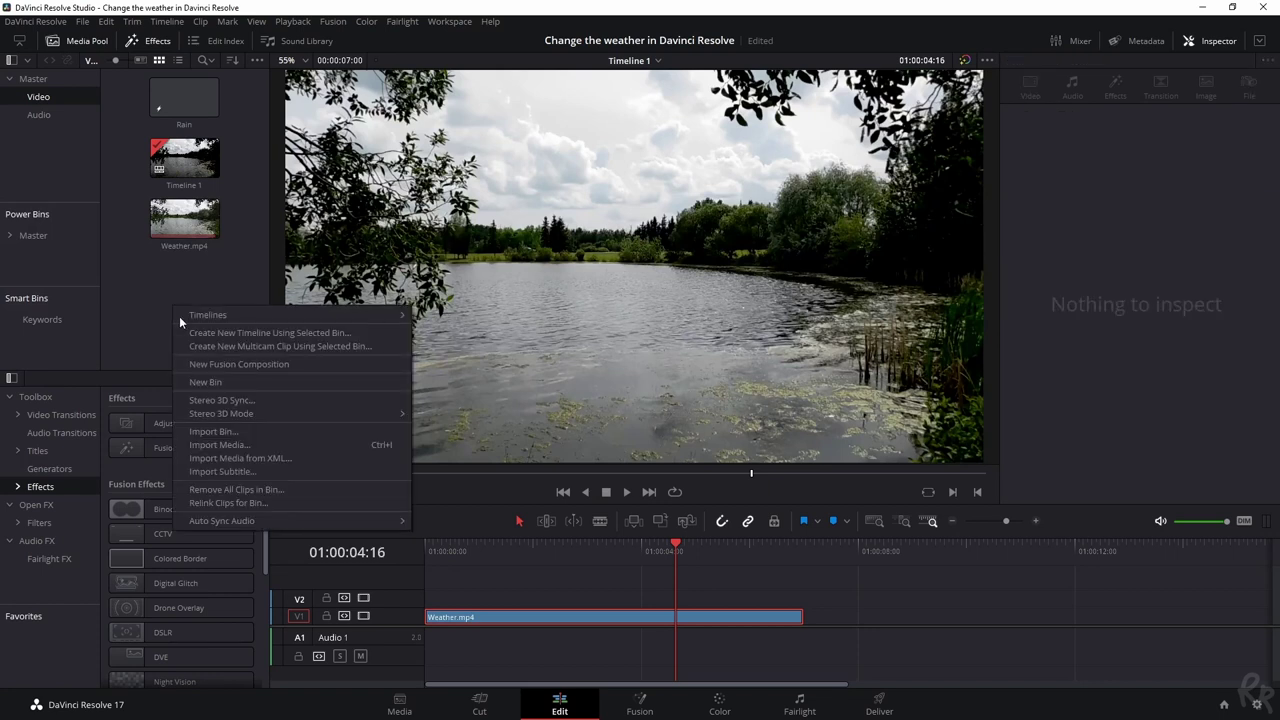
{"action": "left_click", "coordinate": [218, 365]}
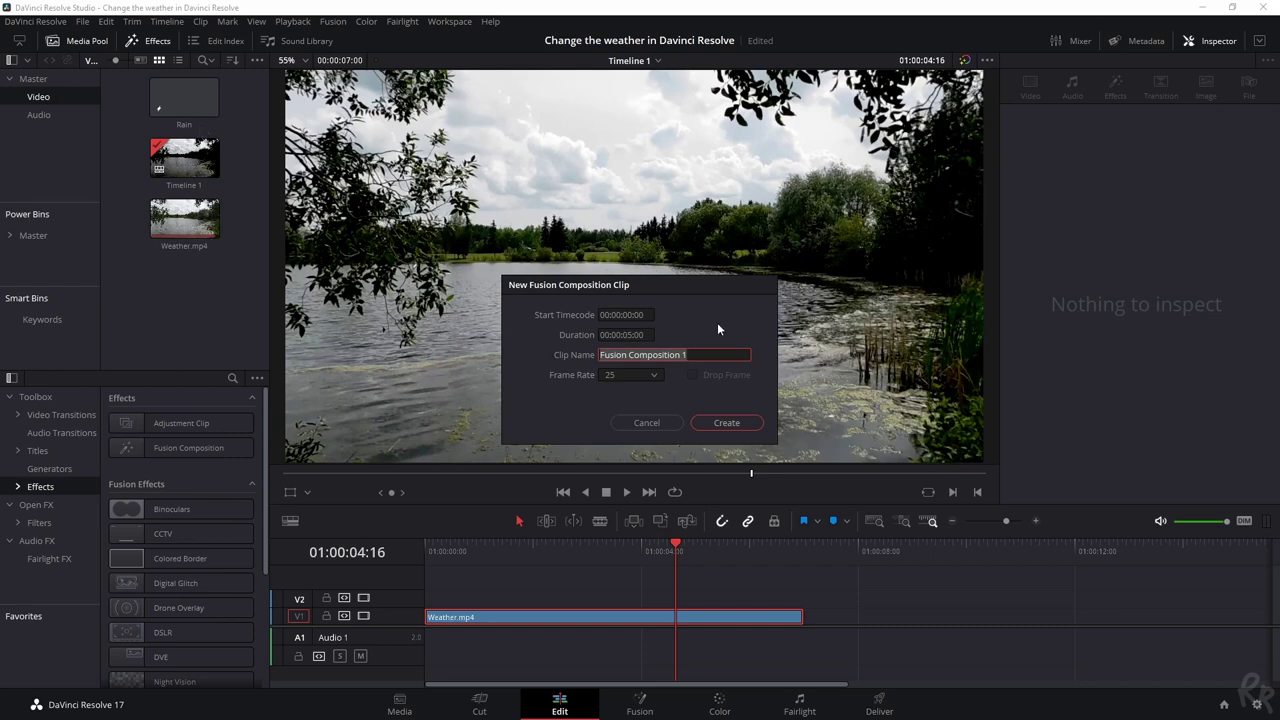
{"action": "type", "text": "Rain 2"}
{"action": "key", "text": "Return"}
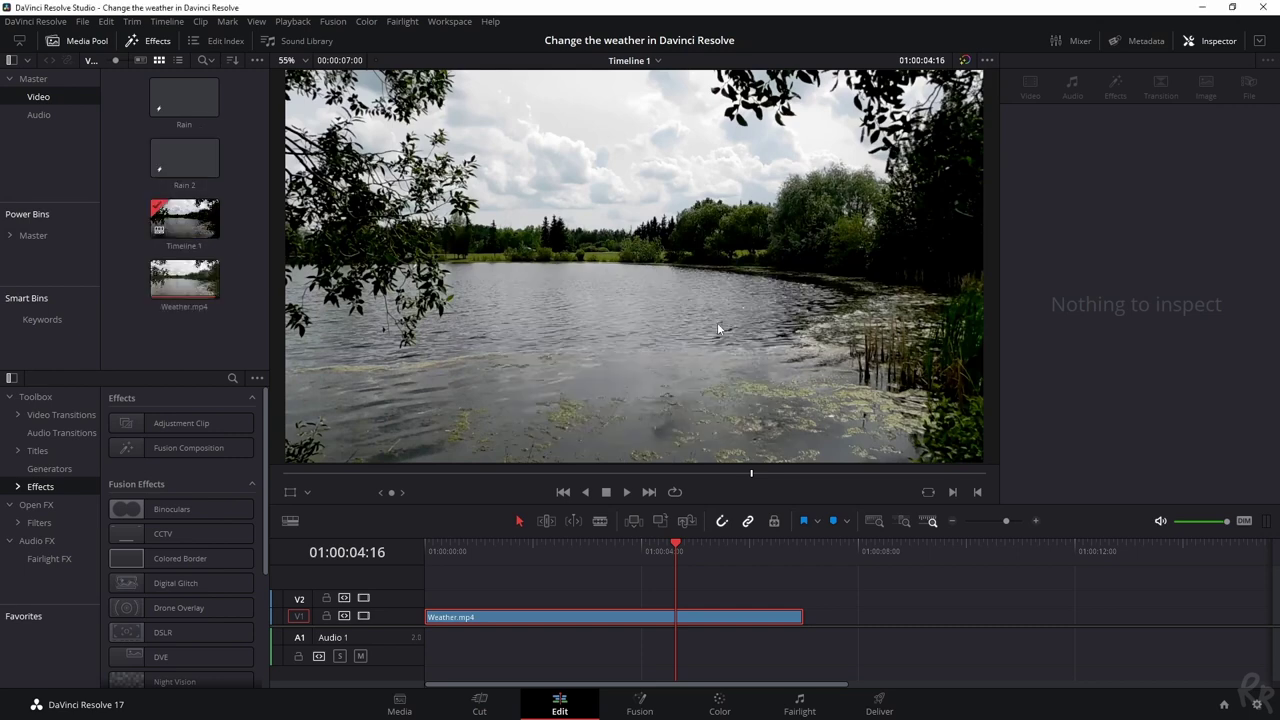
- Place Rain 2 on V2 above Weather.mp4, extend it to match, and open it in Fusion
{"action": "left_click_drag", "start_coordinate": [174, 153], "coordinate": [437, 606]}
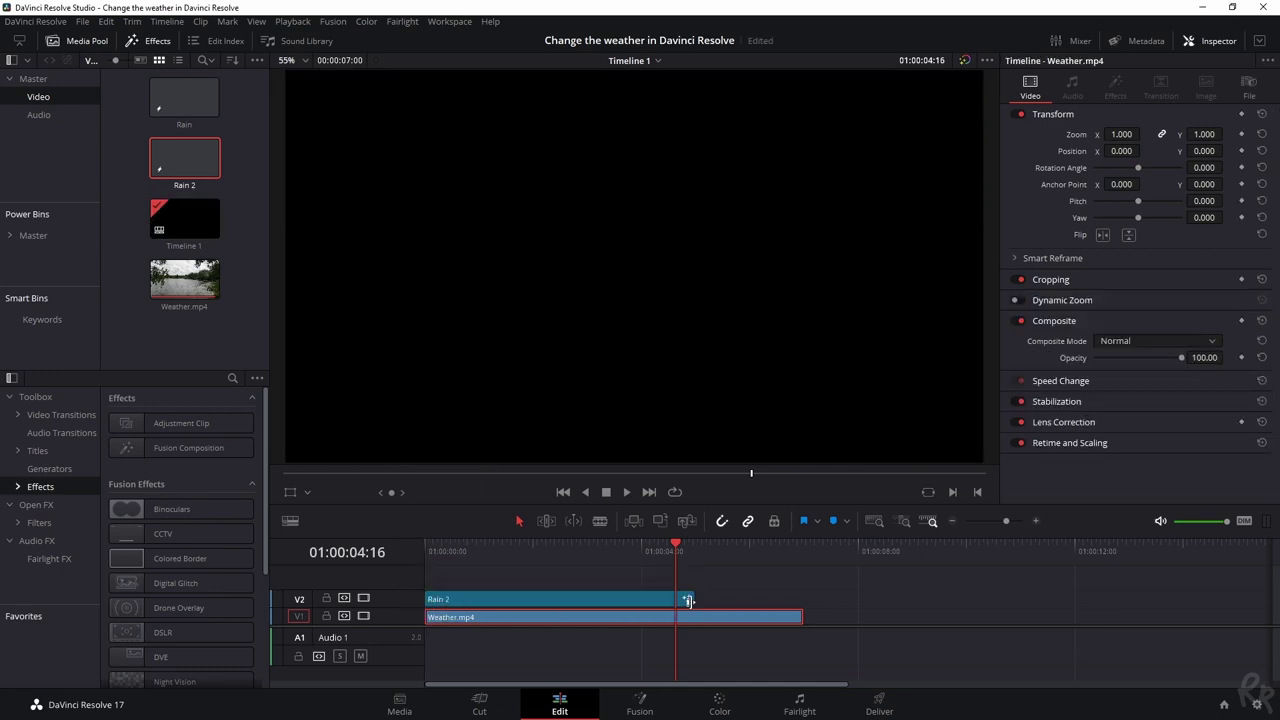
{"action": "left_click_drag", "start_coordinate": [688, 598], "coordinate": [803, 598]}
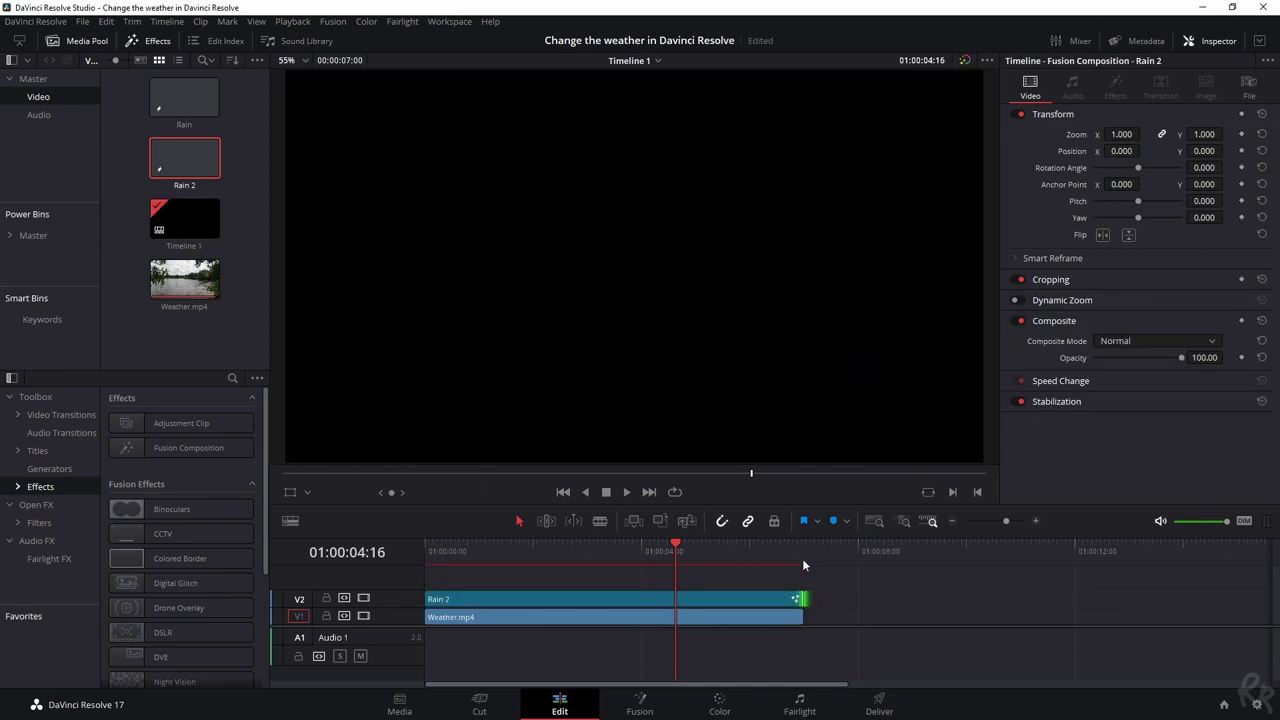
{"action": "left_click", "coordinate": [802, 543]}
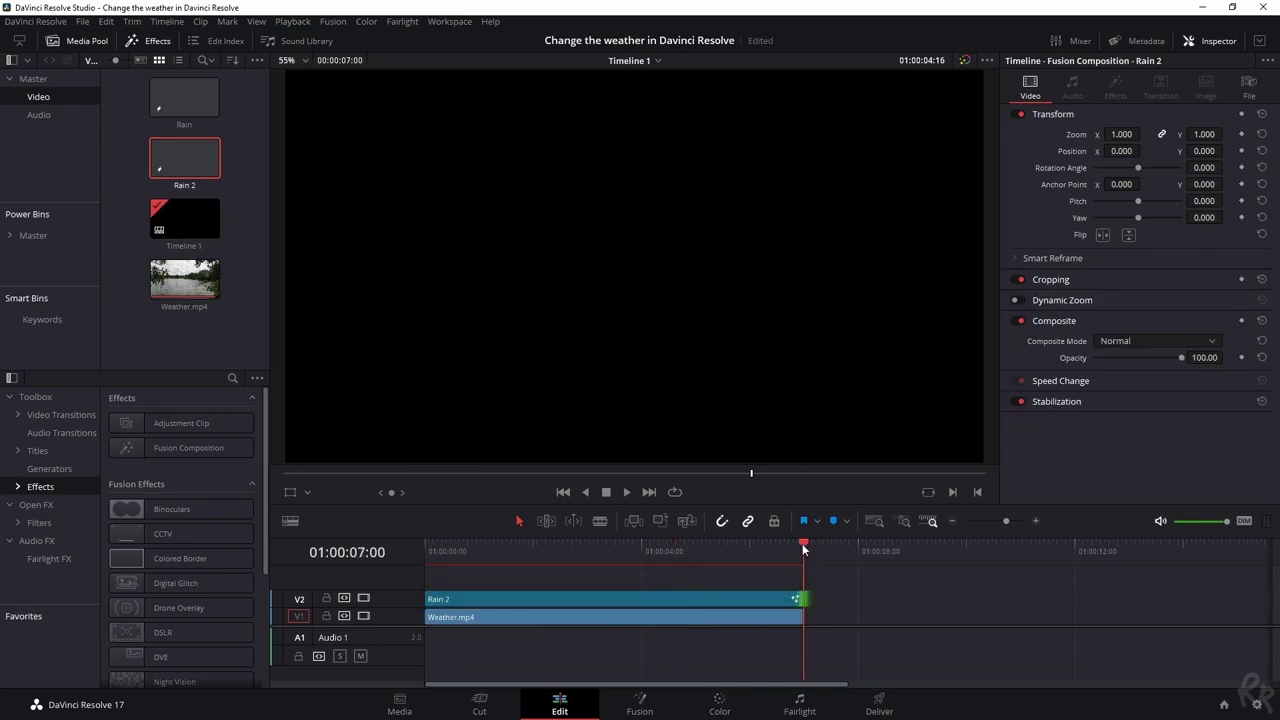
{"action": "left_click", "coordinate": [591, 550]}
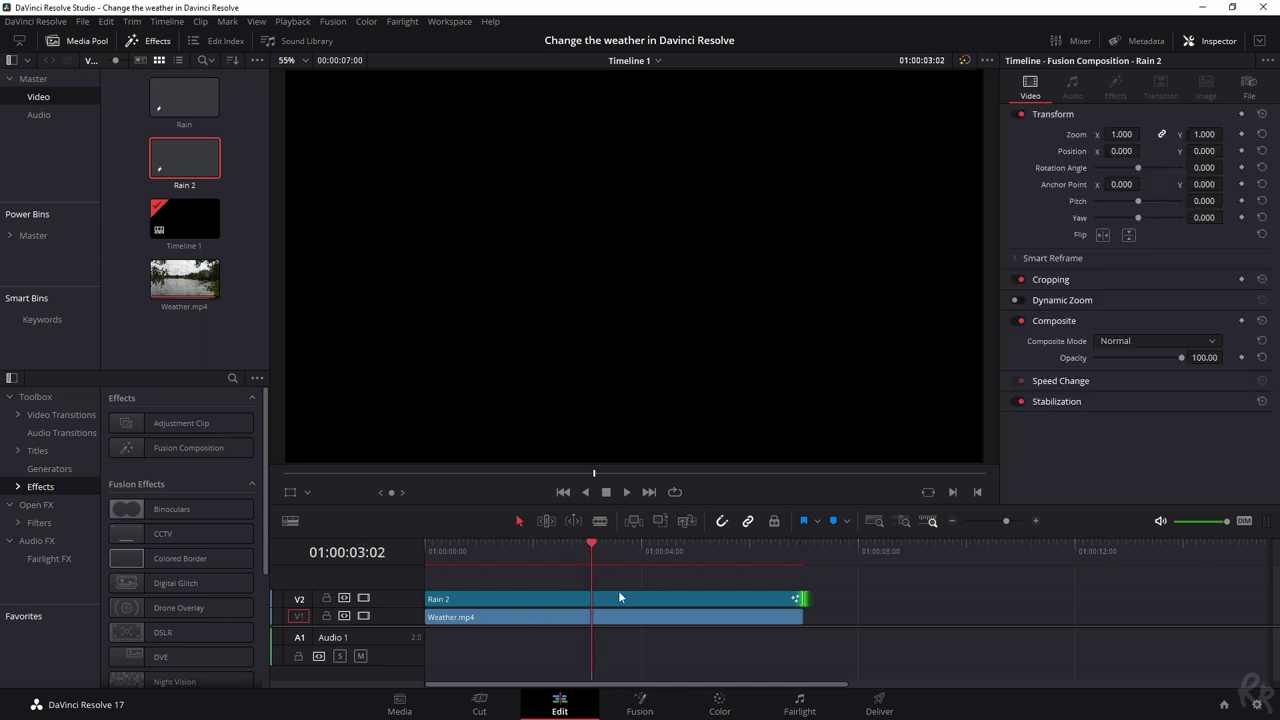
{"action": "left_click", "coordinate": [640, 704]}
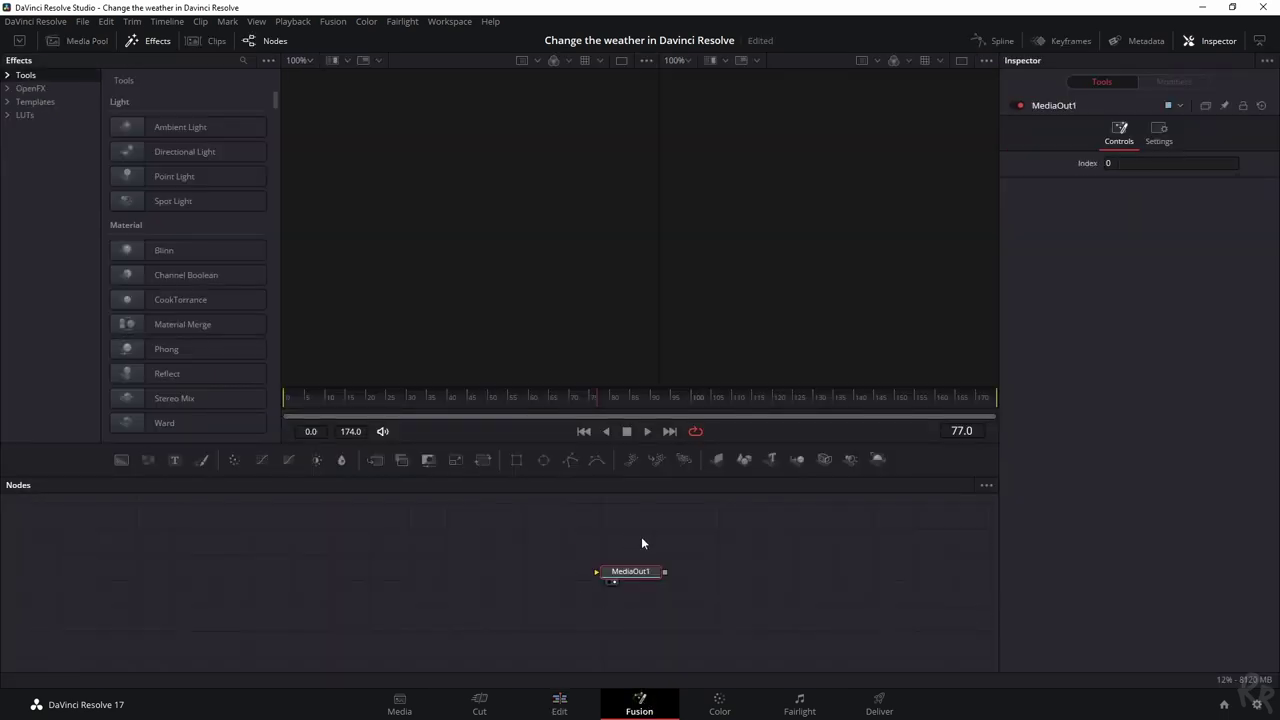
- Add a Background node and connect Background1 into MediaOut1
{"action": "left_click", "coordinate": [401, 587]}
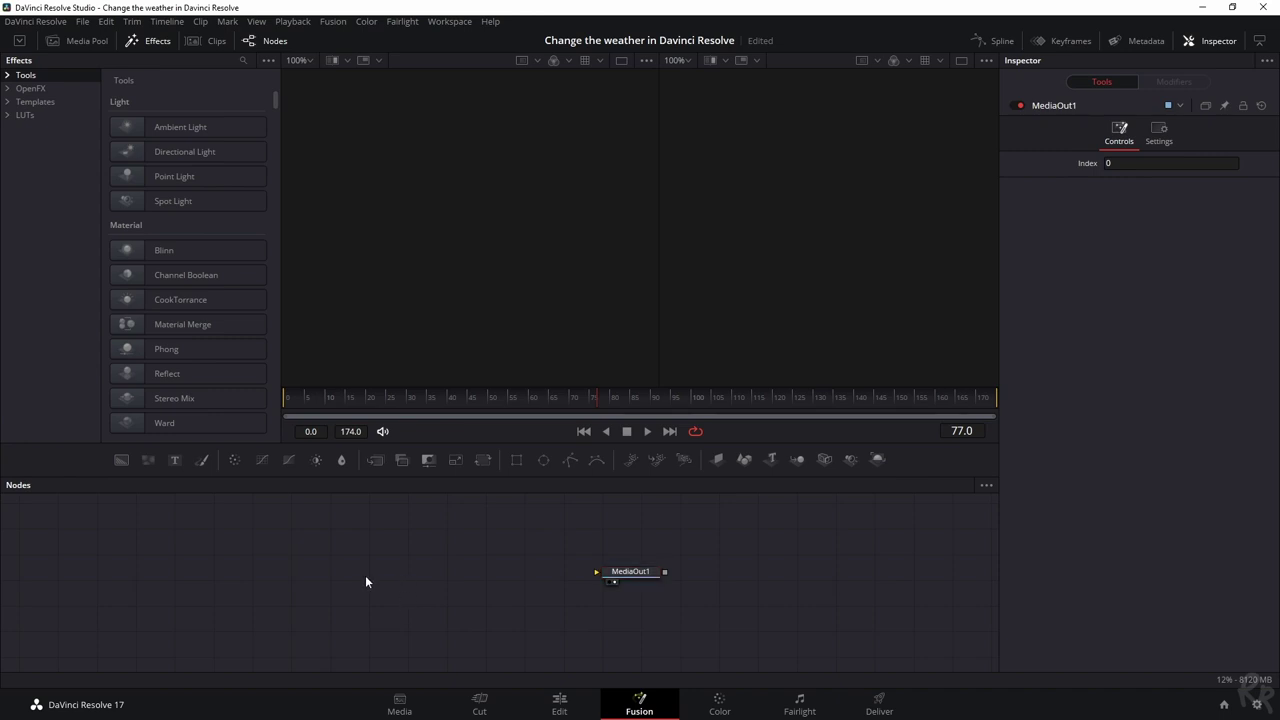
{"action": "left_click", "coordinate": [122, 460]}
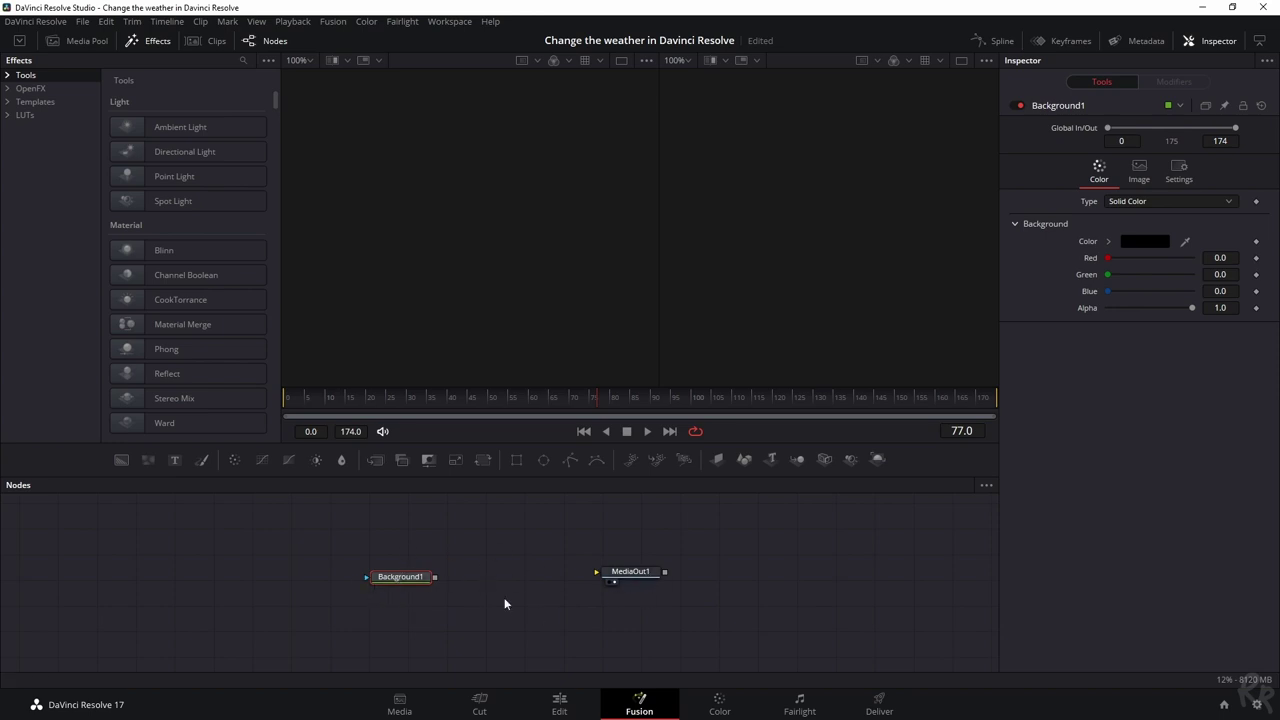
{"action": "left_click_drag", "start_coordinate": [435, 577], "coordinate": [604, 574]}
{"action": "left_click_drag", "start_coordinate": [400, 577], "coordinate": [343, 571]}
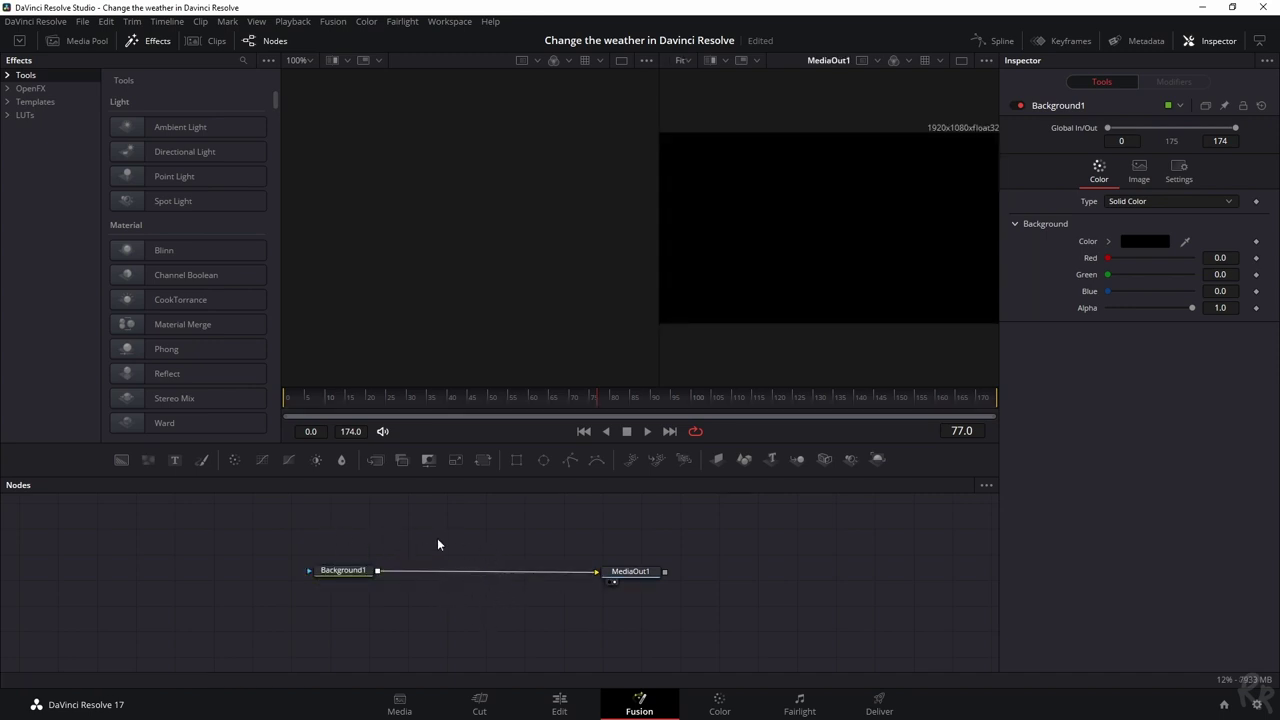
- Add a pEmitter node feeding a pRender node, and line the two up side by side
{"action": "left_click", "coordinate": [631, 460]}
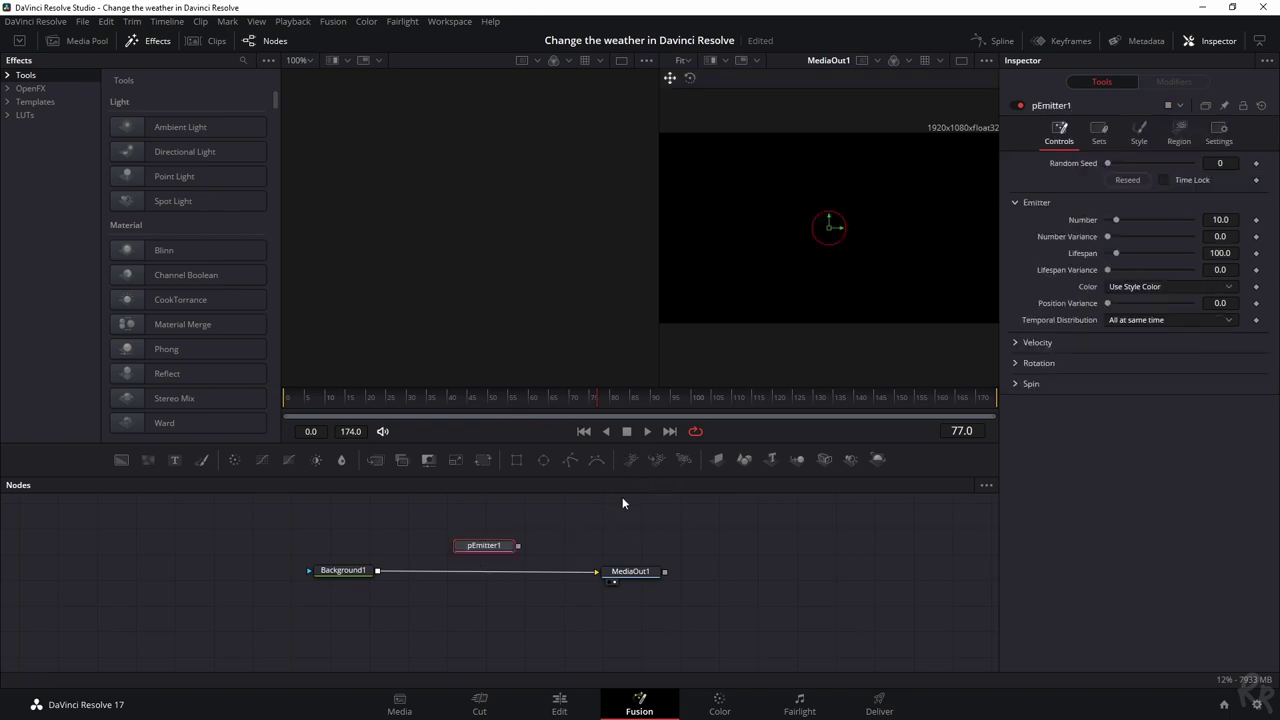
{"action": "left_click", "coordinate": [684, 459]}
{"action": "left_click_drag", "start_coordinate": [484, 546], "coordinate": [414, 530]}
{"action": "left_click", "coordinate": [414, 530]}
{"action": "left_click_drag", "start_coordinate": [557, 545], "coordinate": [557, 531]}
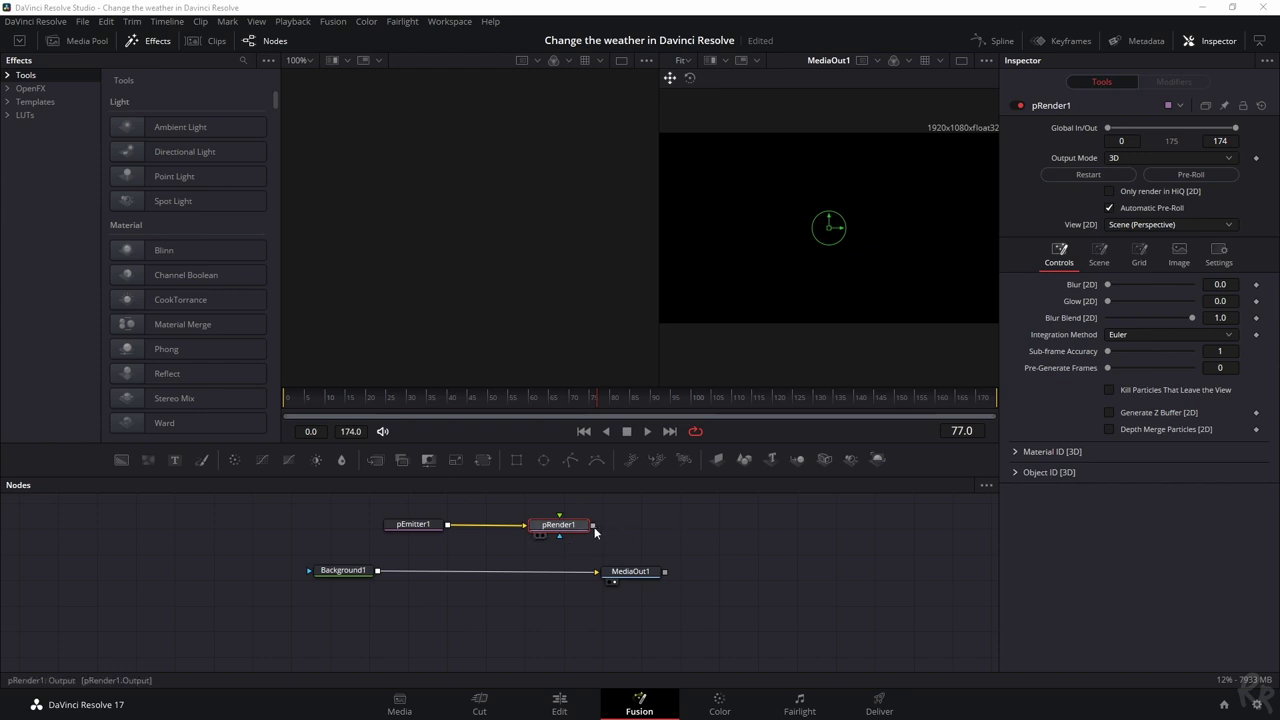
- Merge pRender1 over Background1 as Merge1, show Merge1 in the left viewer, and close the Effects library
{"action": "left_click_drag", "start_coordinate": [594, 525], "coordinate": [378, 572]}
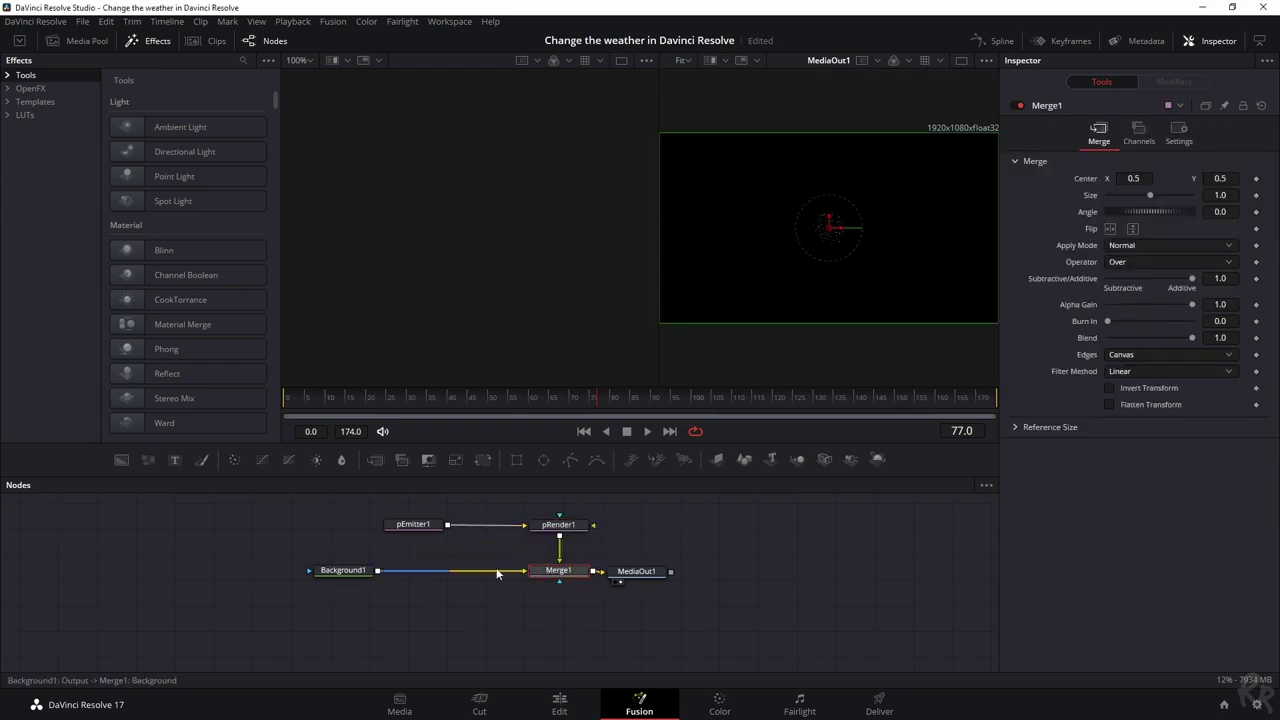
{"action": "left_click_drag", "start_coordinate": [660, 575], "coordinate": [786, 573]}
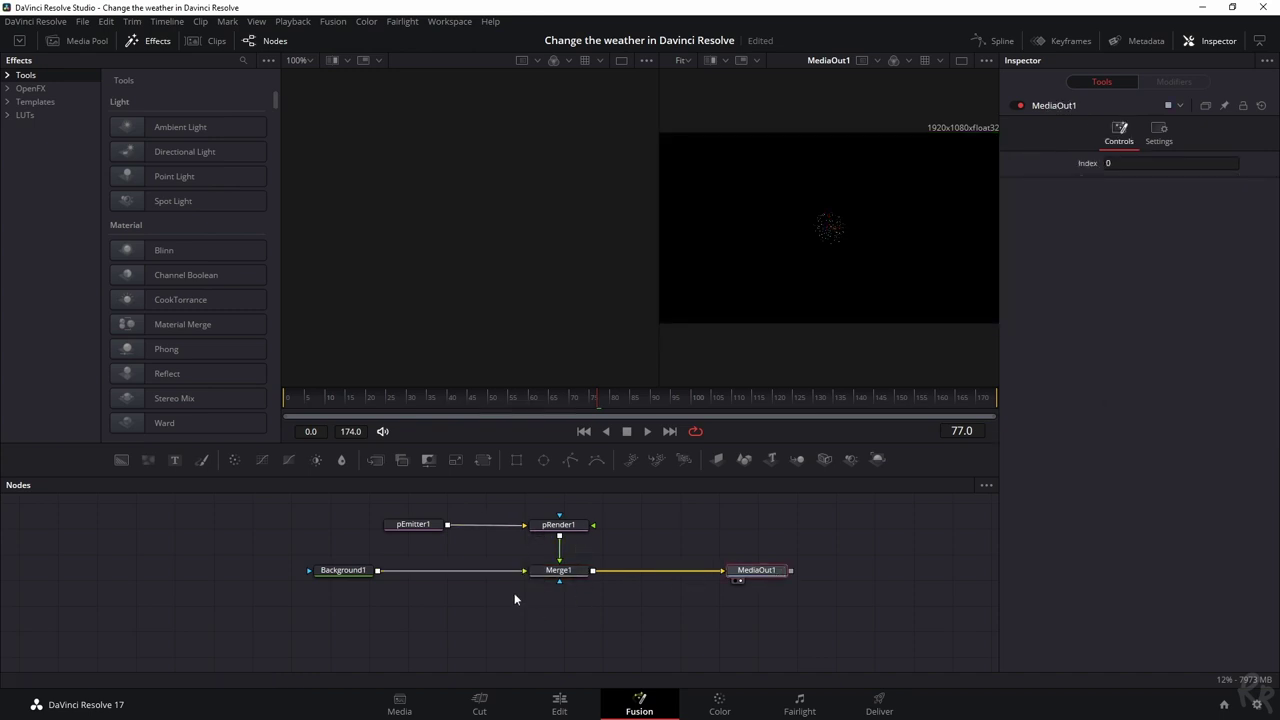
{"action": "left_click", "coordinate": [550, 573]}
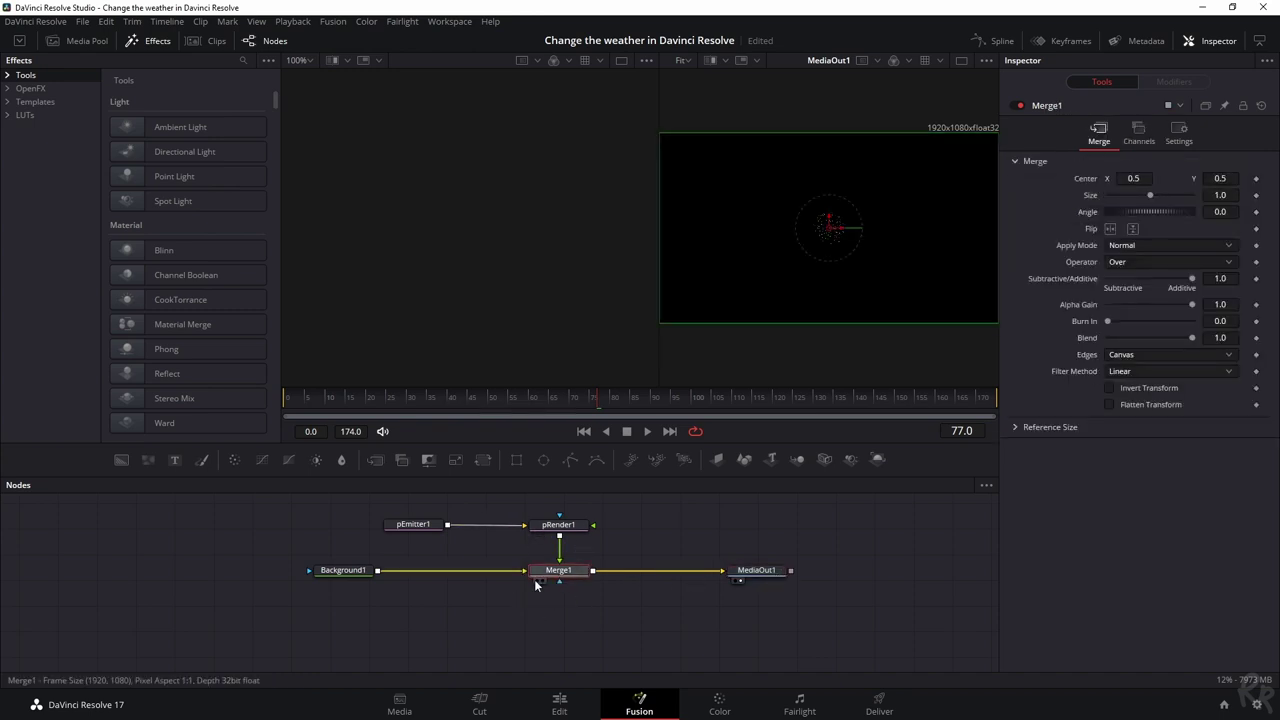
{"action": "left_click", "coordinate": [540, 581]}
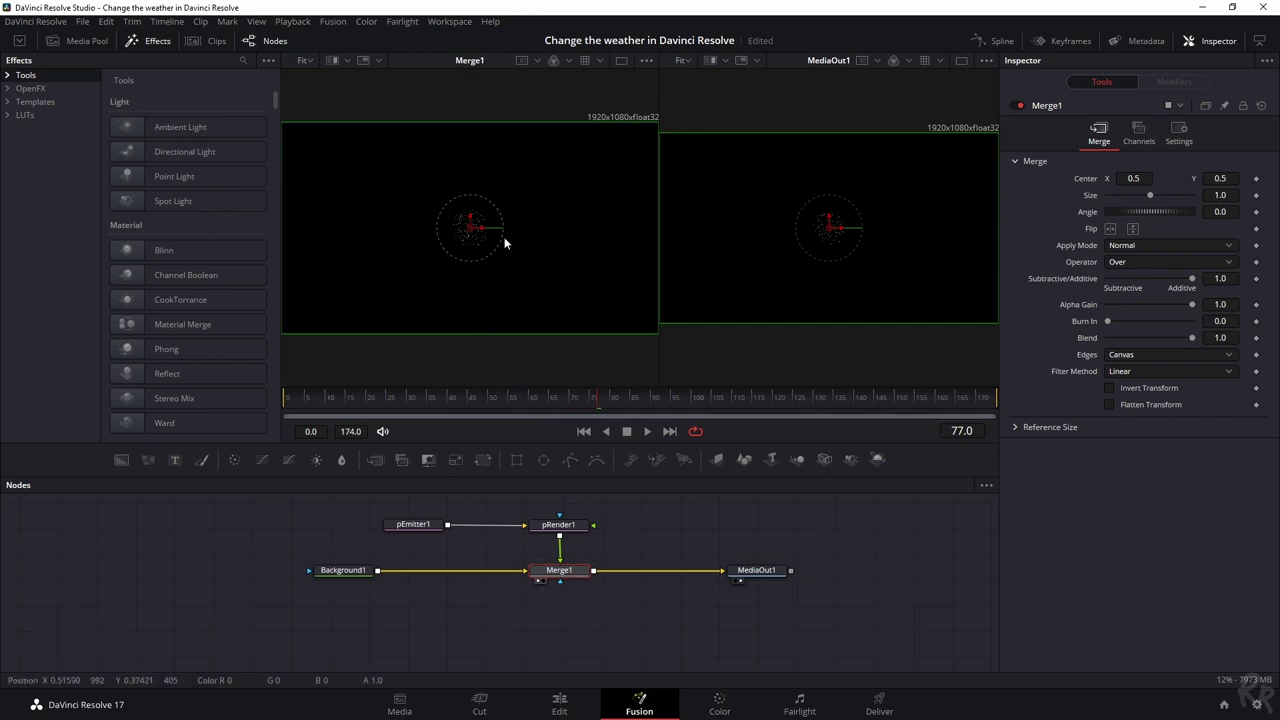
{"action": "left_click", "coordinate": [150, 40]}
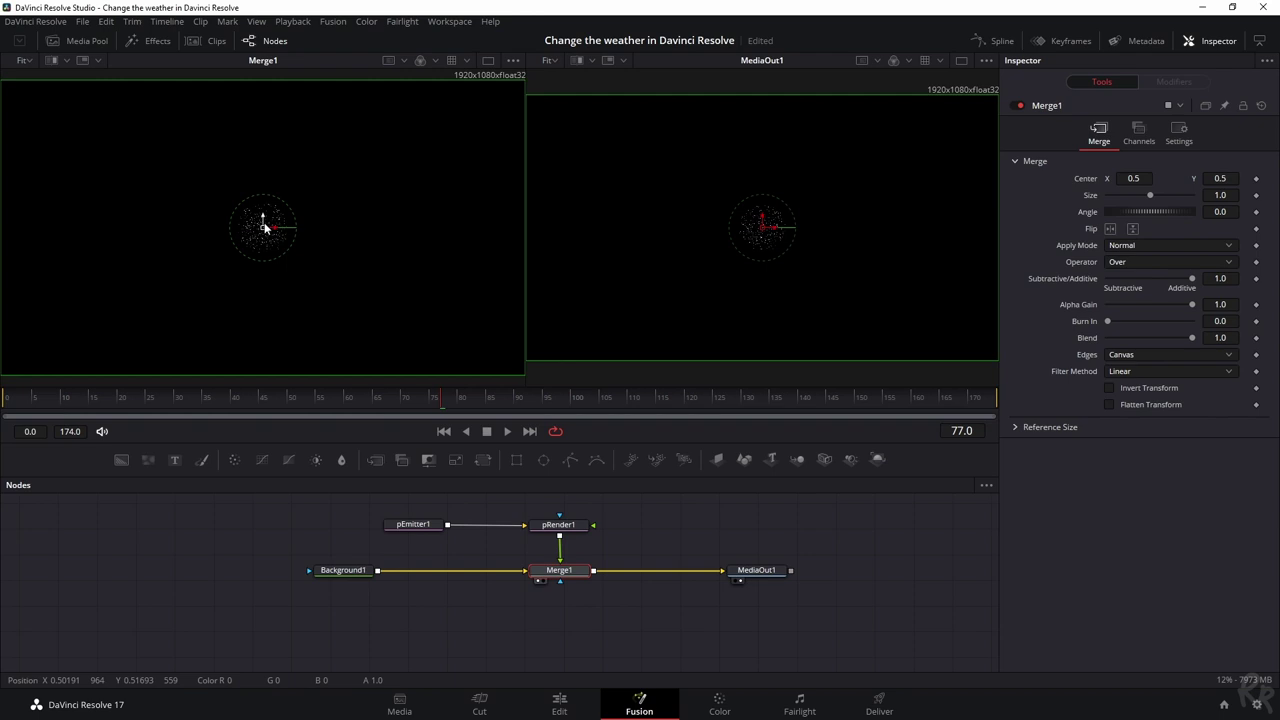
{"action": "left_click", "coordinate": [556, 530]}
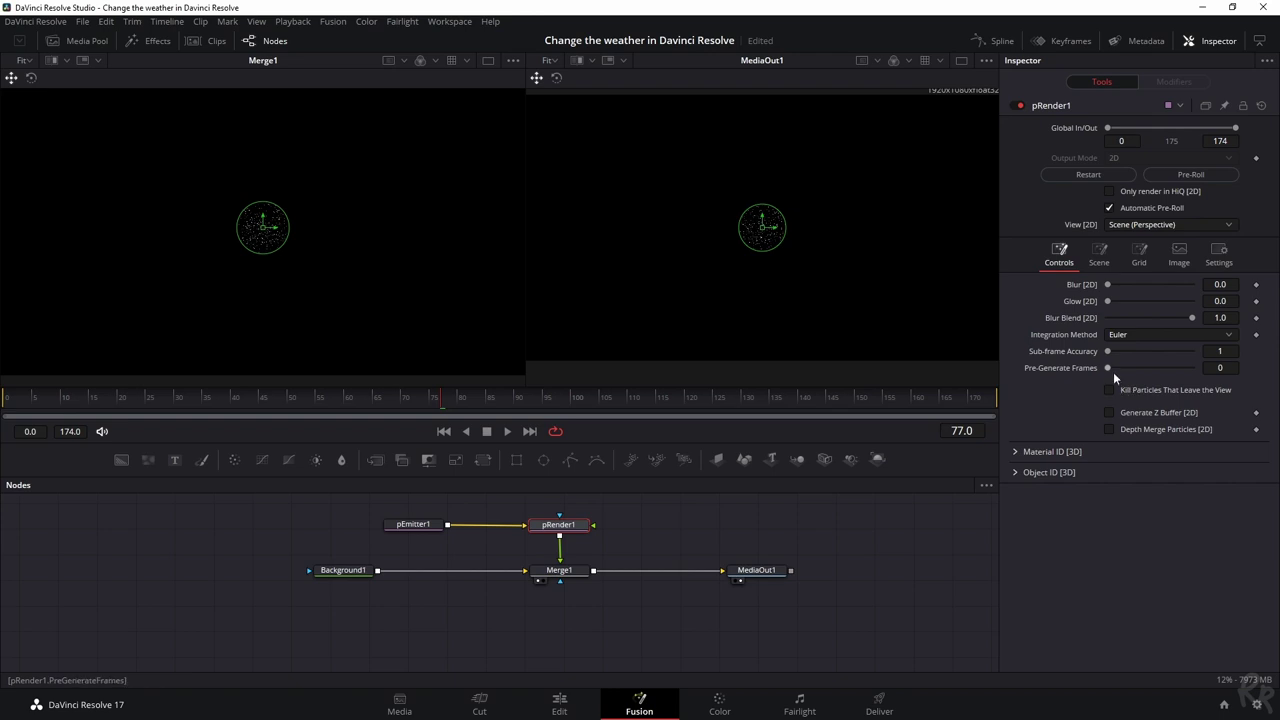
- Set pRender1 to pre-generate 100 frames and kill particles leaving the view, saving the project
{"action": "left_click_drag", "start_coordinate": [1107, 368], "coordinate": [1222, 367]}
{"action": "key", "text": "ctrl+s"}
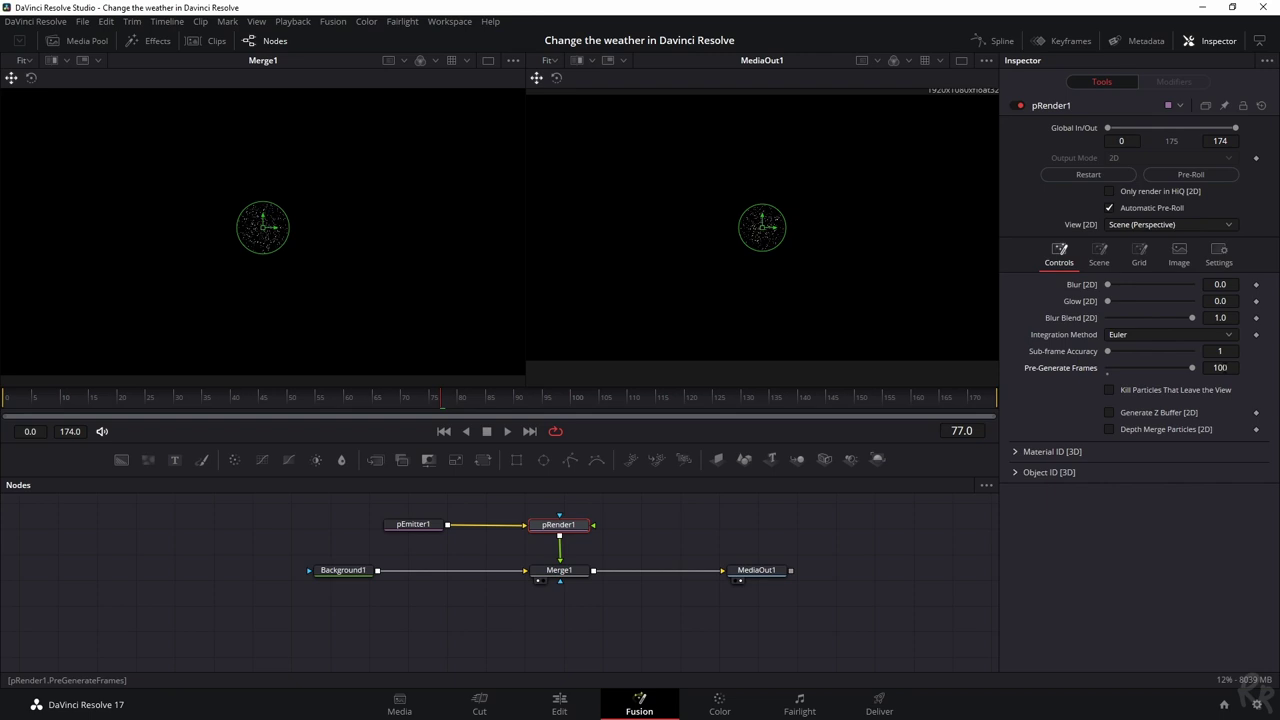
{"action": "left_click", "coordinate": [1108, 390]}
{"action": "left_click", "coordinate": [420, 526]}
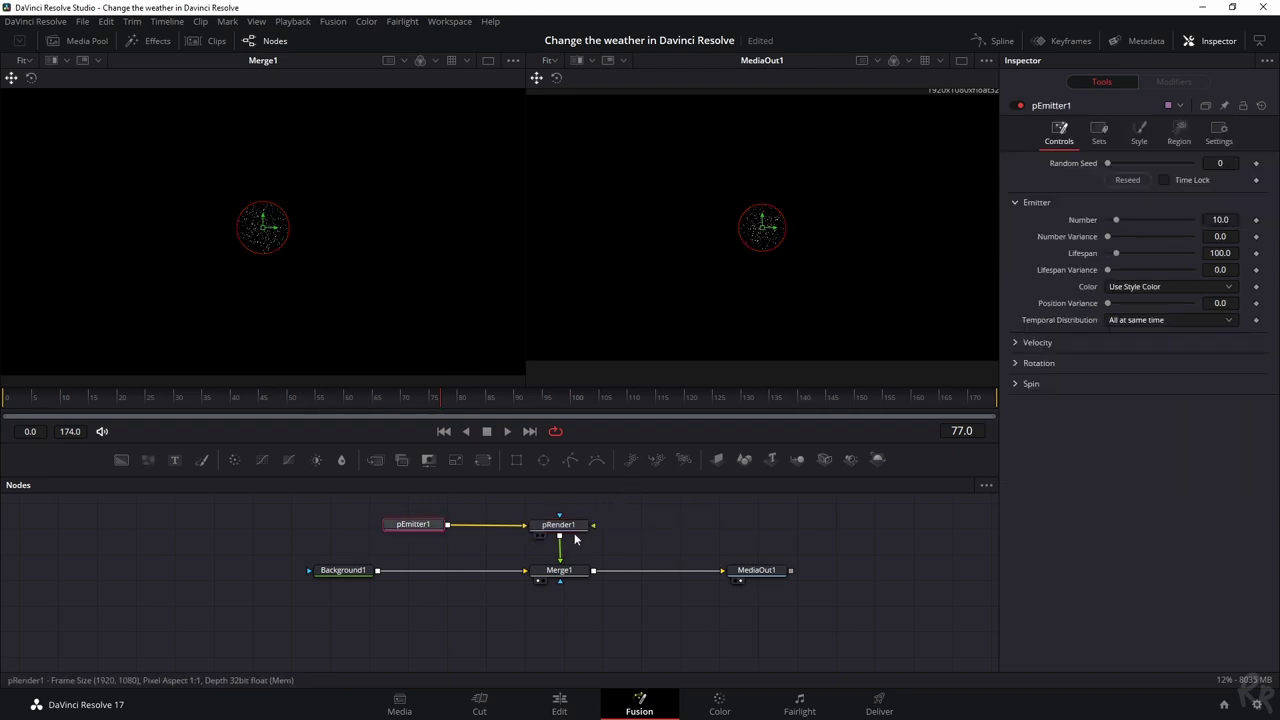
- Make pEmitter1's emission region a Rectangle, 1.2 wide and 0.654 high
{"action": "left_click", "coordinate": [1177, 128]}
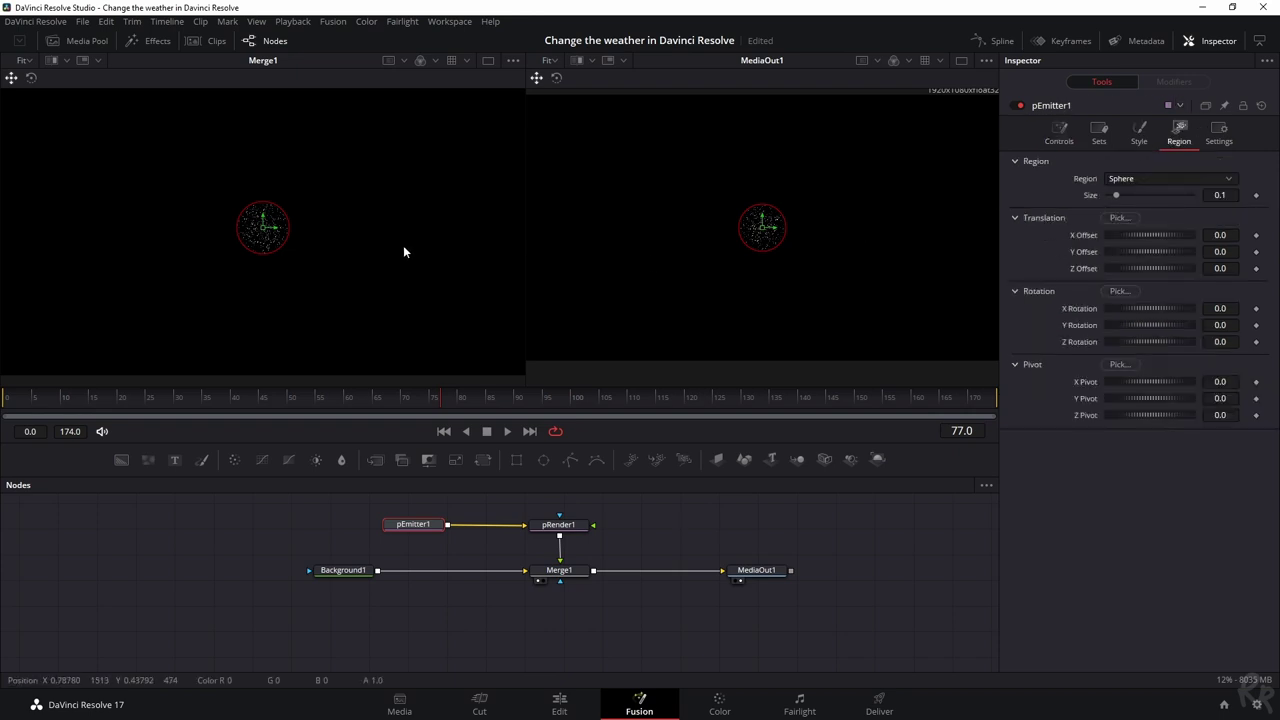
{"action": "left_click", "coordinate": [1164, 178]}
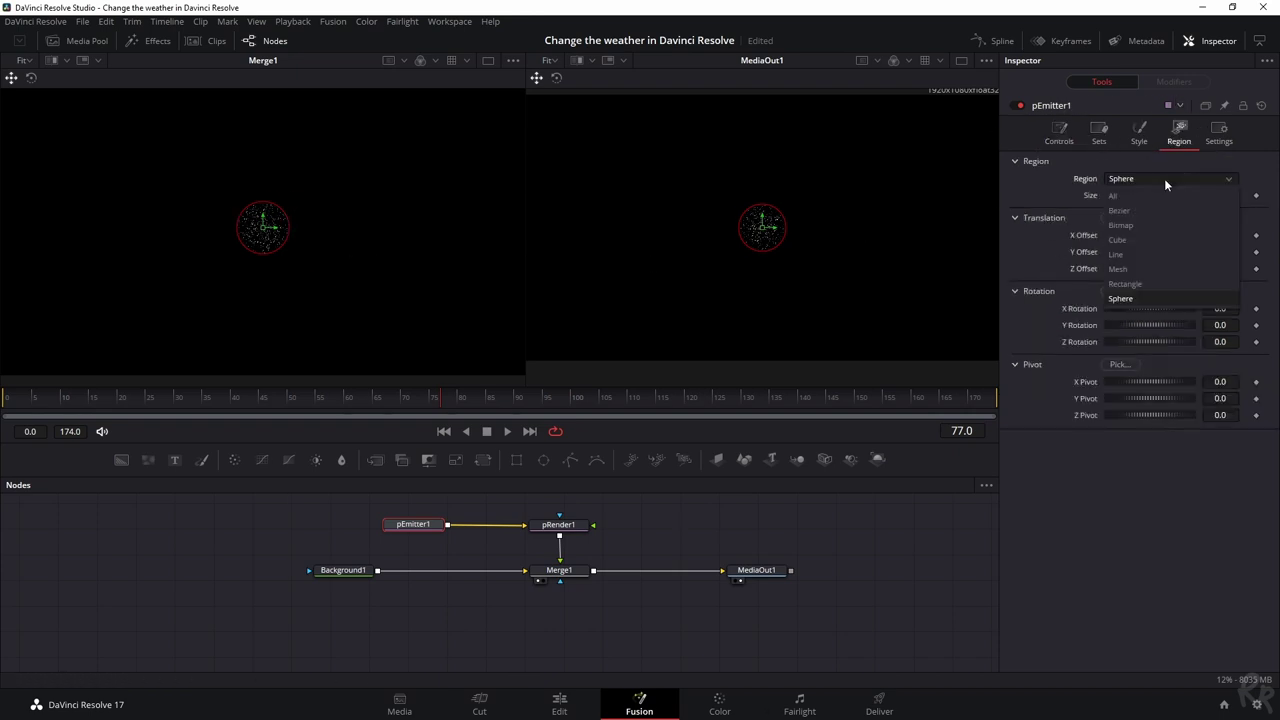
{"action": "left_click", "coordinate": [1121, 284]}
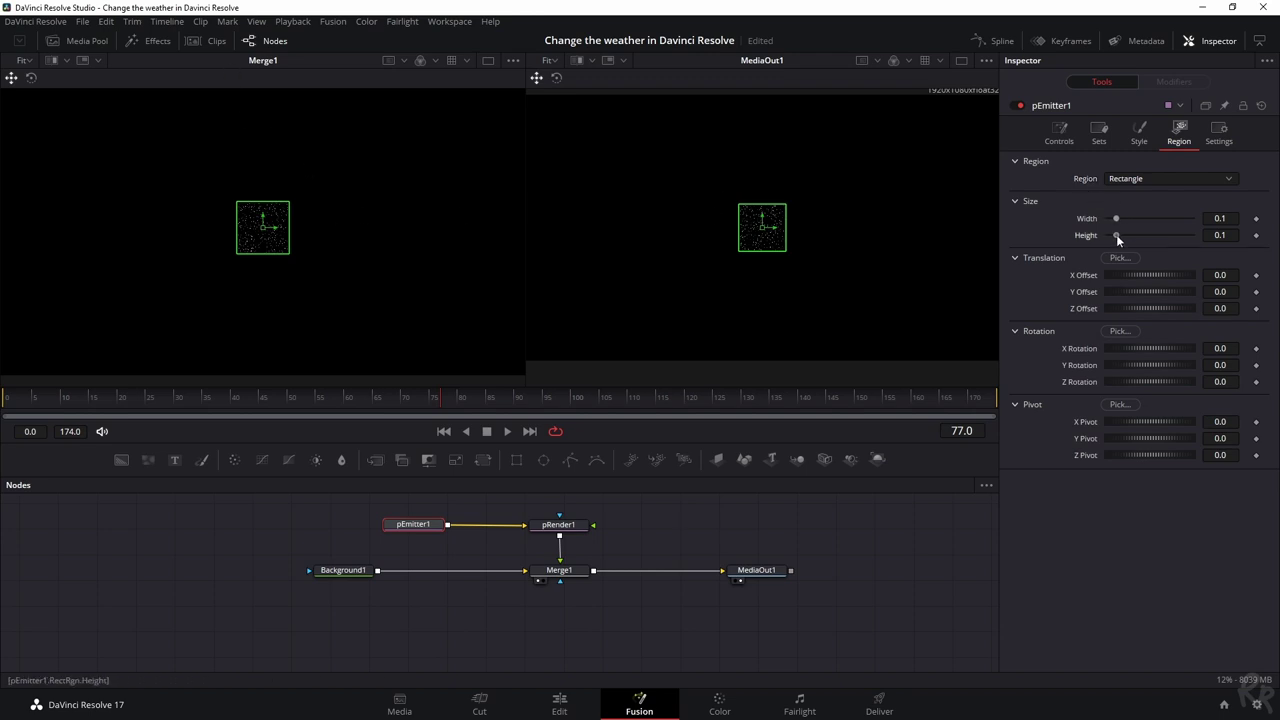
{"action": "left_click_drag", "start_coordinate": [1116, 234], "coordinate": [1165, 235]}
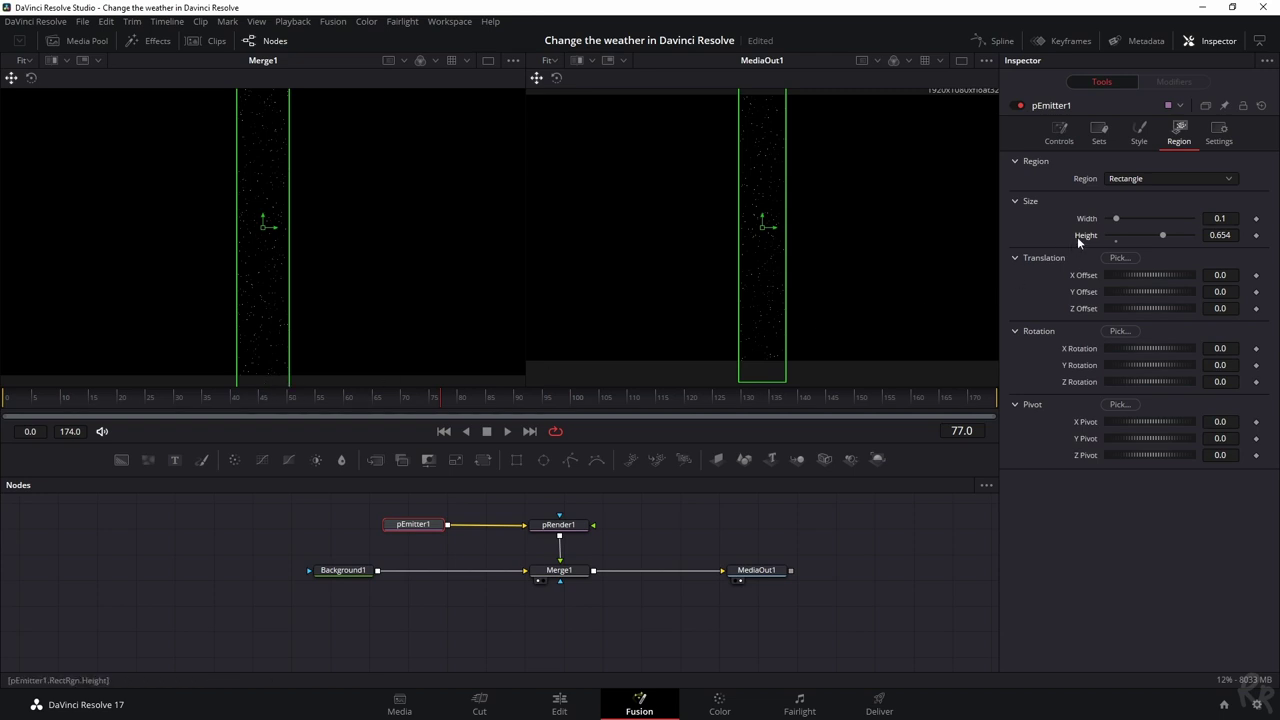
{"action": "left_click_drag", "start_coordinate": [1116, 218], "coordinate": [1230, 226]}
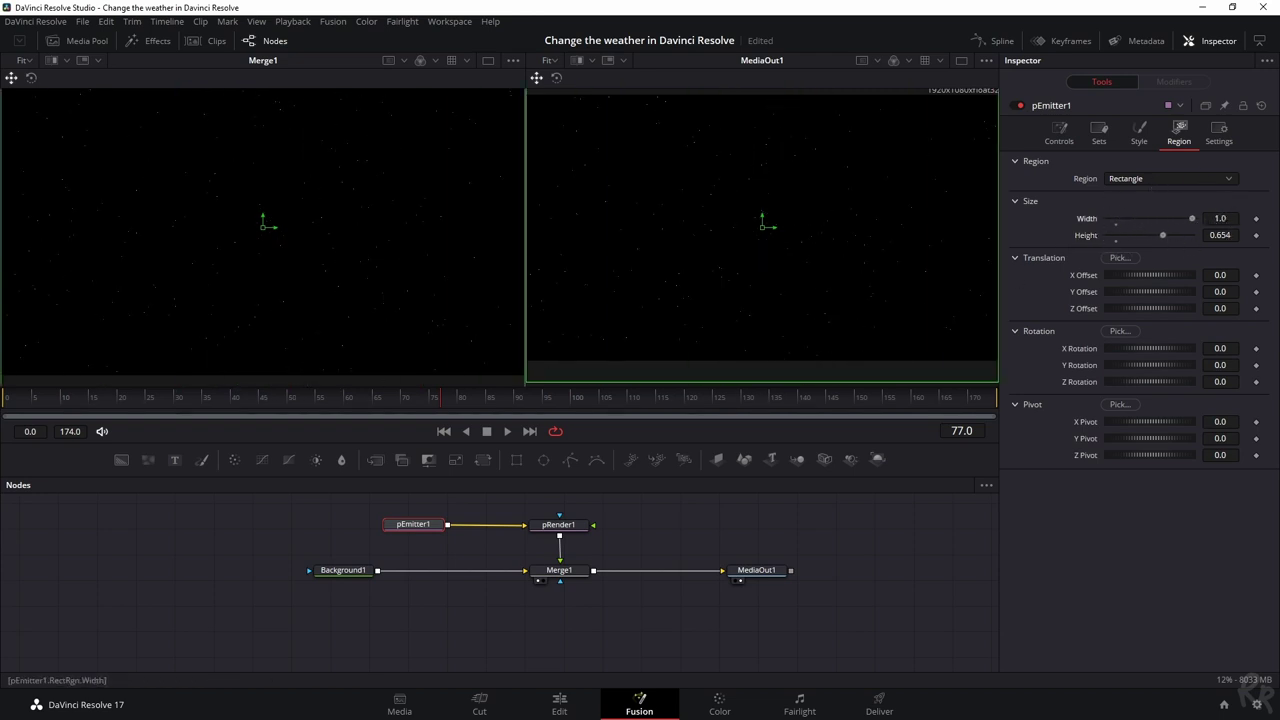
{"action": "left_click", "coordinate": [1220, 218]}
{"action": "type", "text": "1.2"}
{"action": "key", "text": "Tab"}
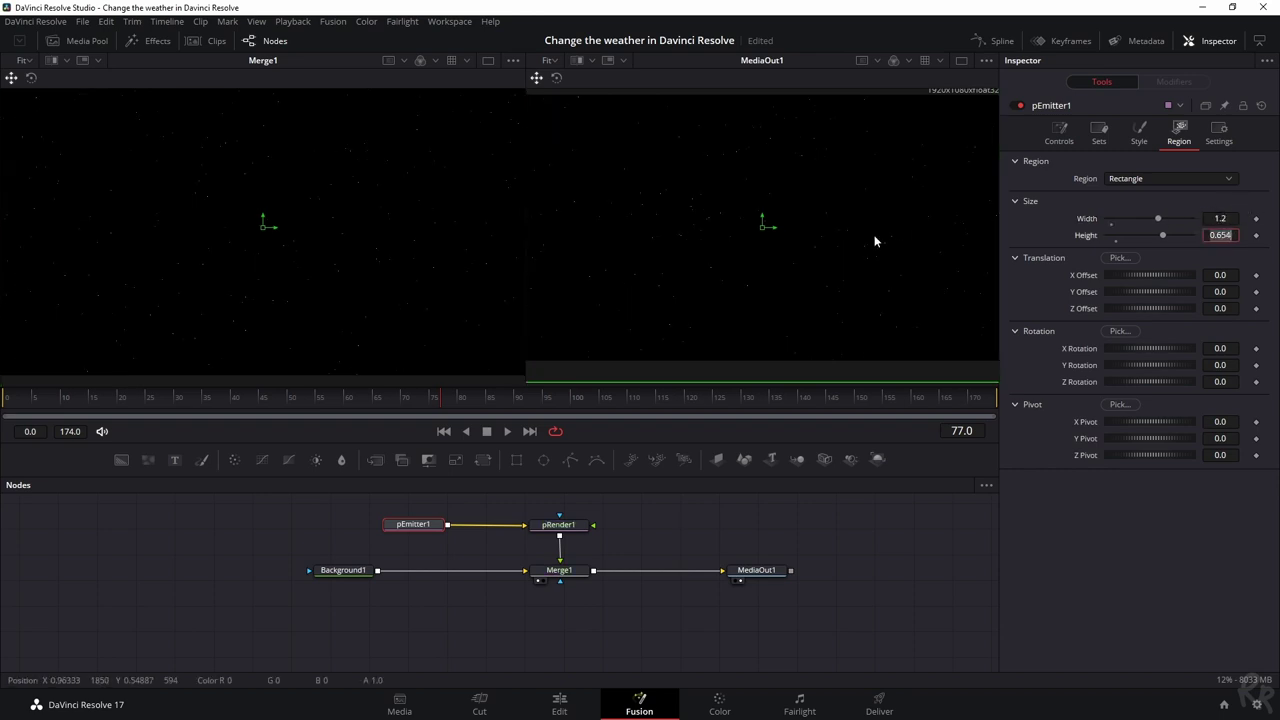
{"action": "scroll", "coordinate": [88, 100], "scroll_direction": "down", "scroll_amount": 2}
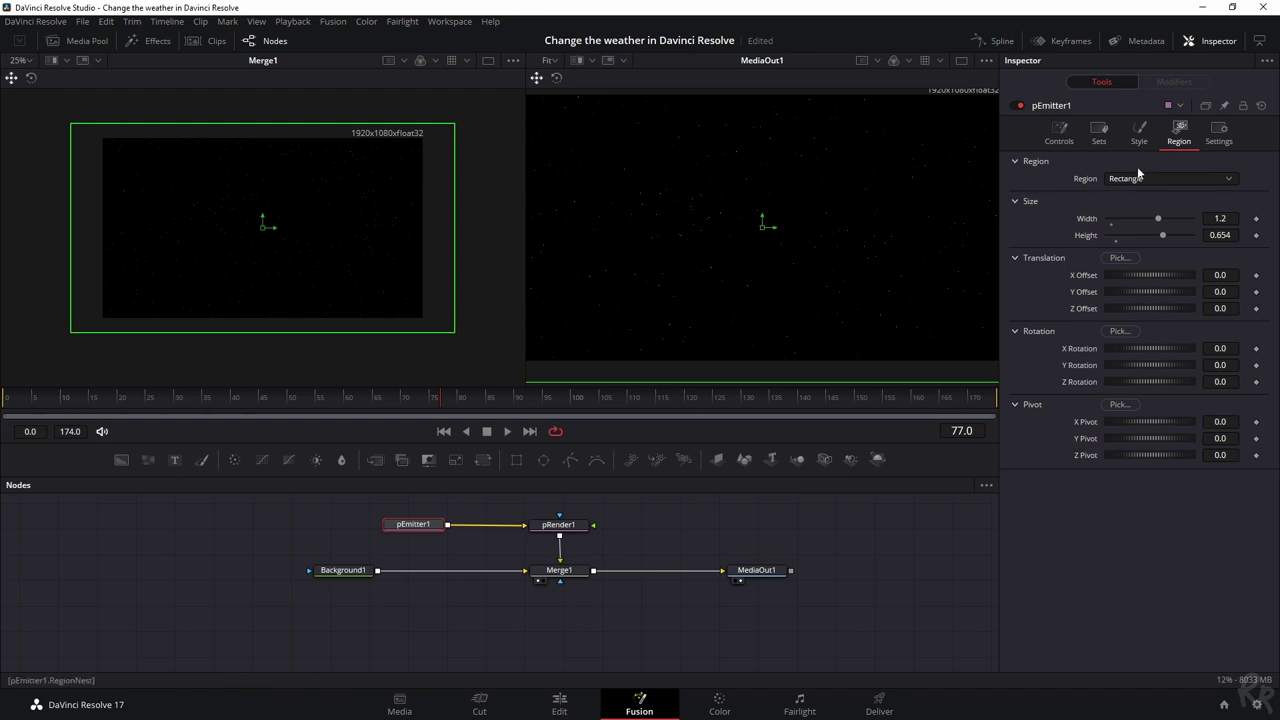
{"action": "left_click", "coordinate": [1140, 130]}
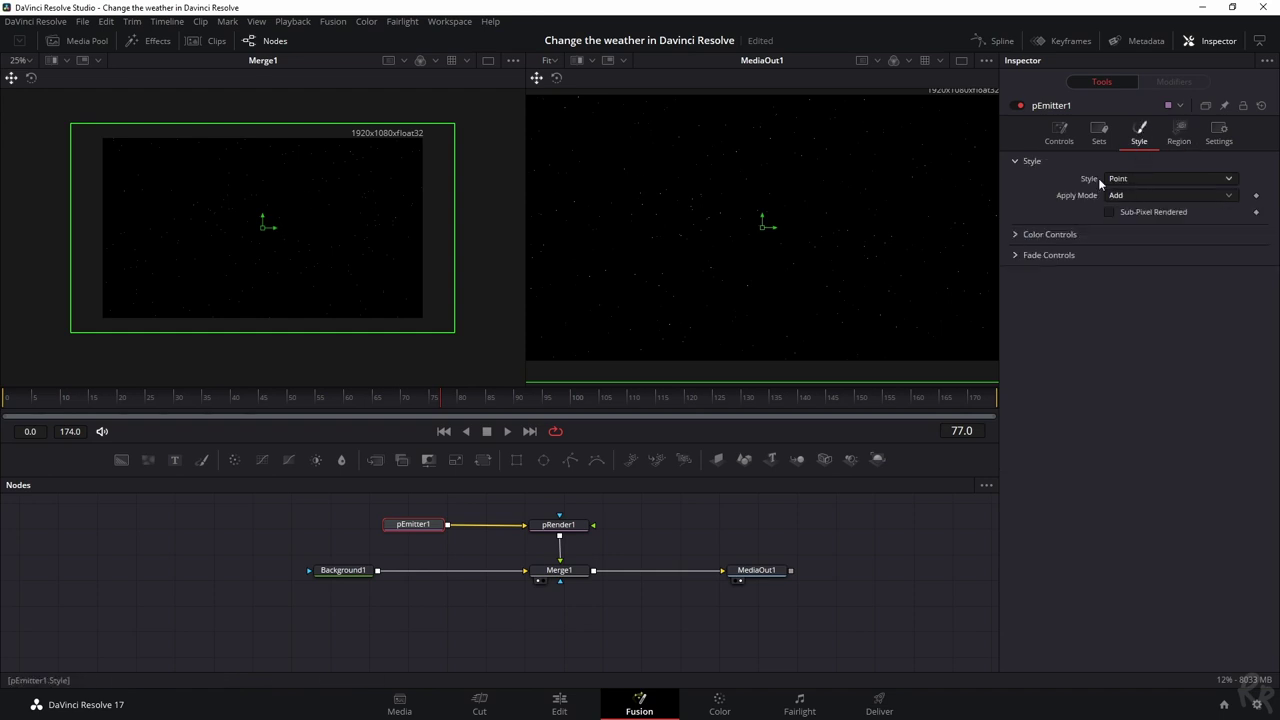
- Give pEmitter1 Bitmap-style particles, reseed it to 14160, and set emission number to 100
{"action": "left_click", "coordinate": [1132, 179]}
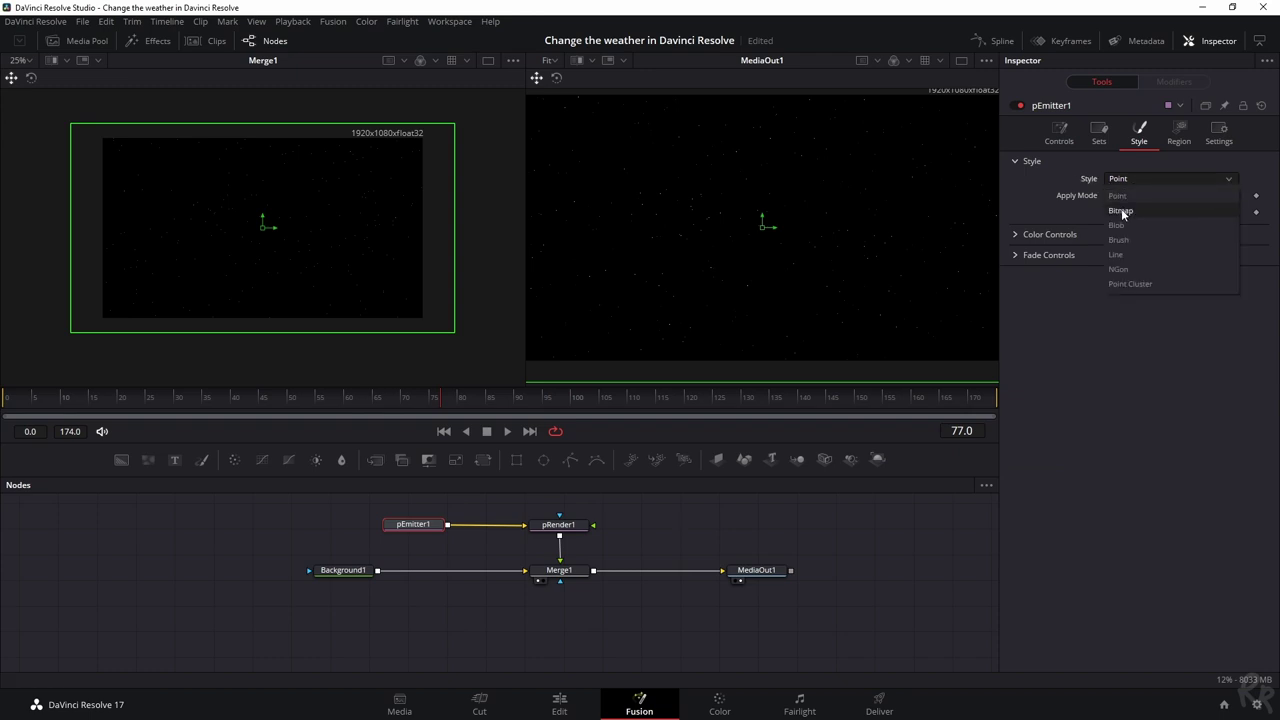
{"action": "left_click", "coordinate": [1121, 209]}
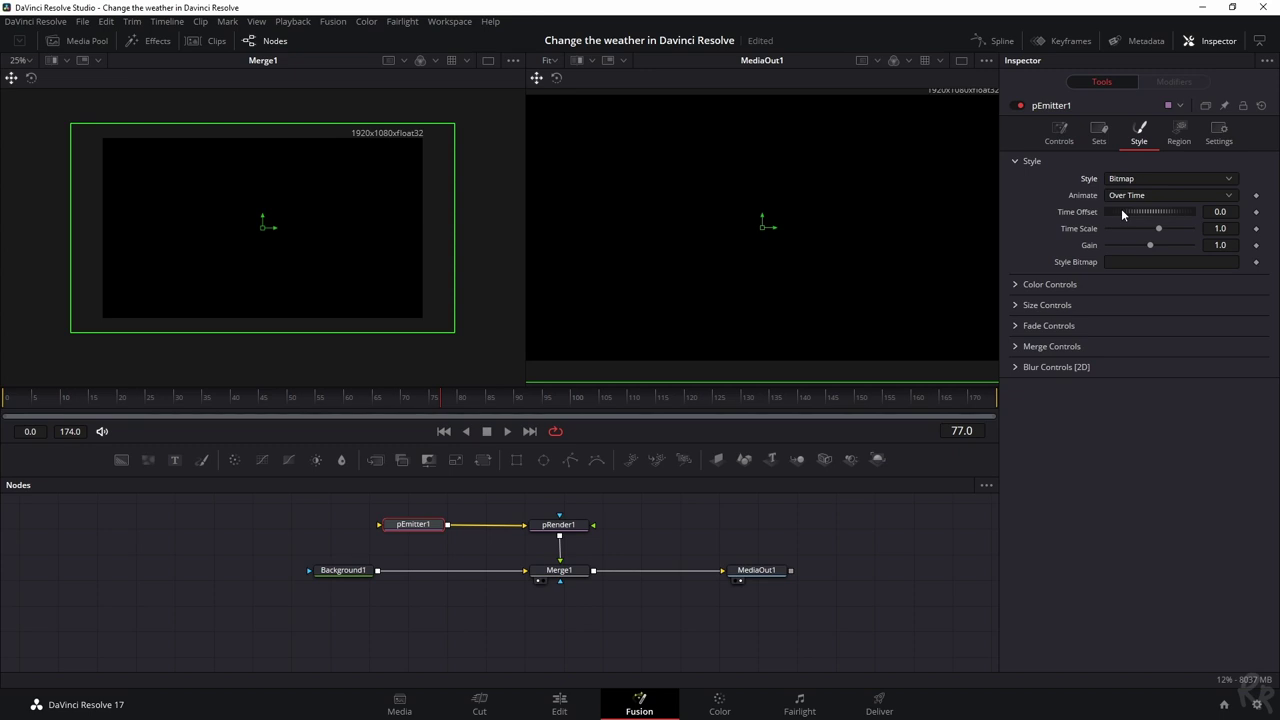
{"action": "left_click", "coordinate": [1059, 130]}
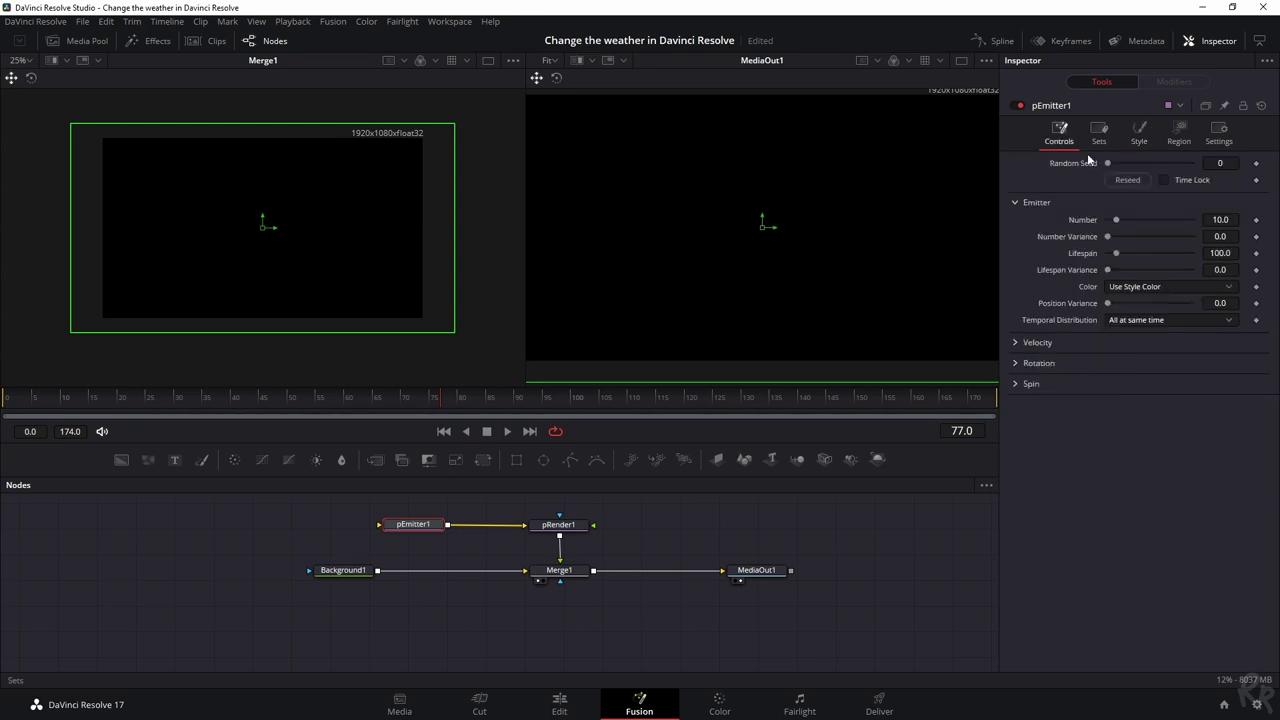
{"action": "left_click", "coordinate": [1119, 181]}
{"action": "left_click_drag", "start_coordinate": [1116, 220], "coordinate": [1192, 220]}
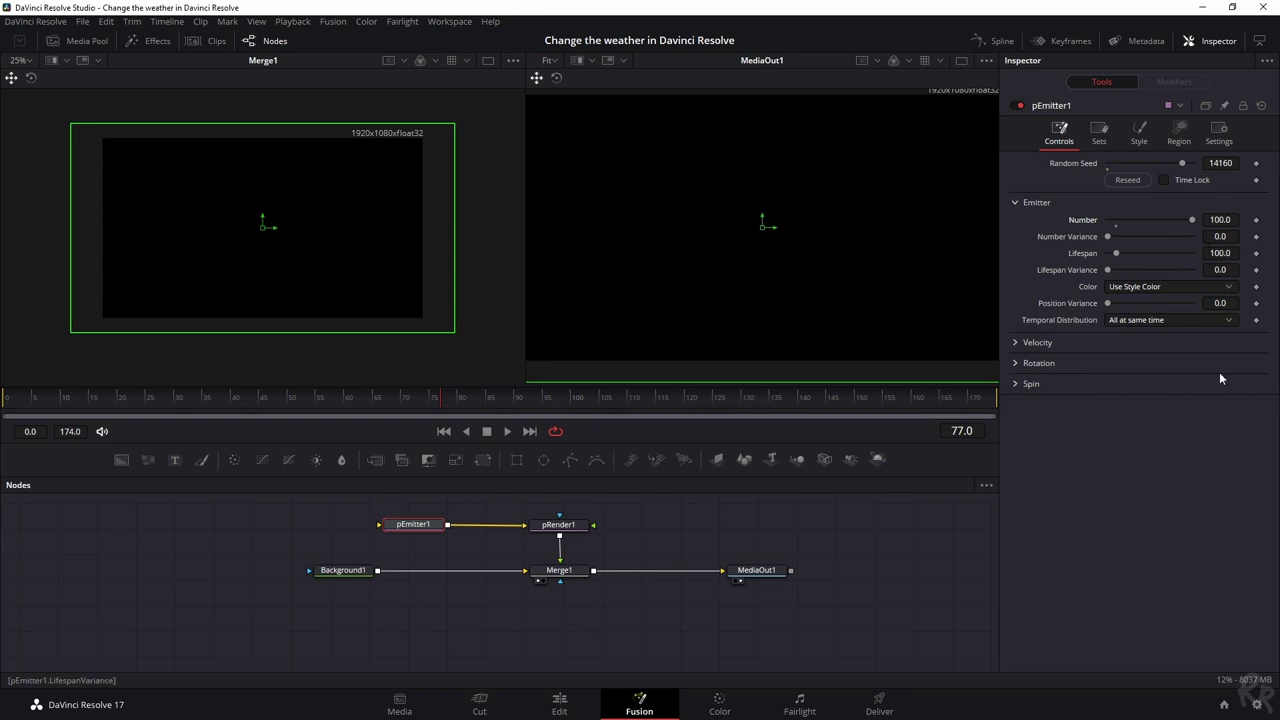
- Set pEmitter1's particle lifespan to 175, then deselect the node
{"action": "left_click", "coordinate": [1258, 705]}
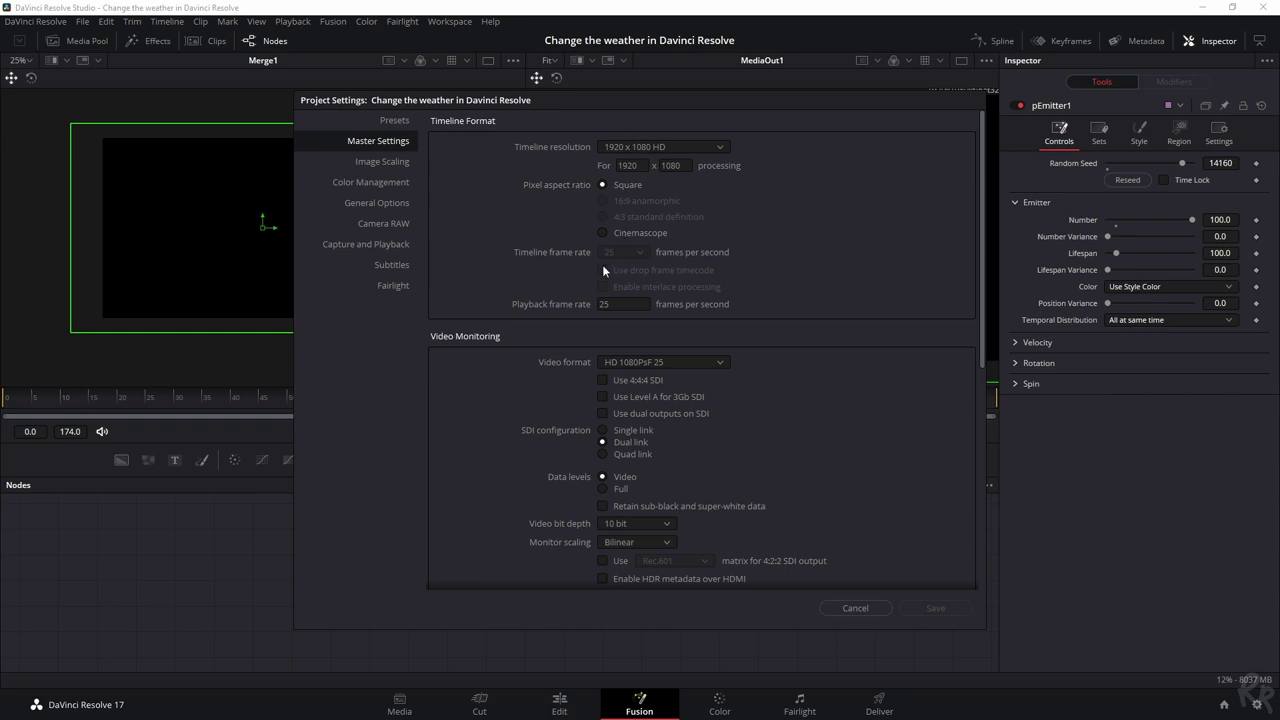
{"action": "left_click", "coordinate": [876, 610]}
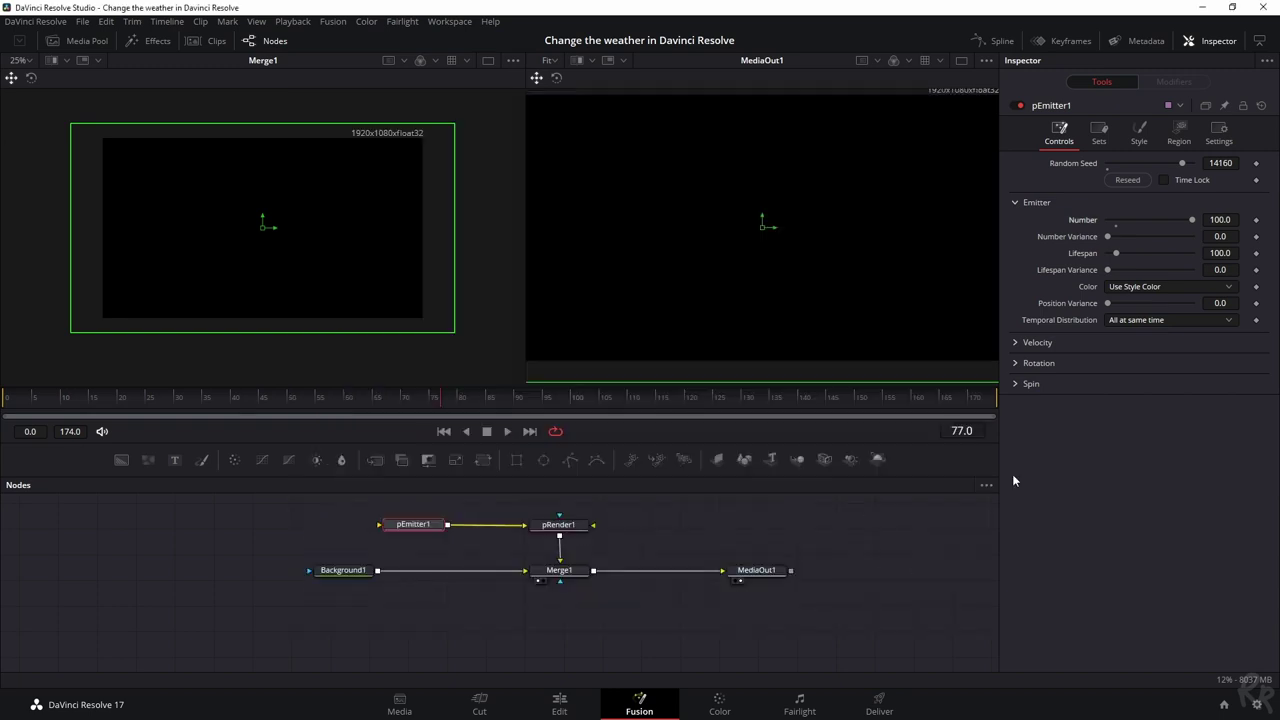
{"action": "left_click", "coordinate": [1213, 253]}
{"action": "type", "text": "175"}
{"action": "key", "text": "Tab"}
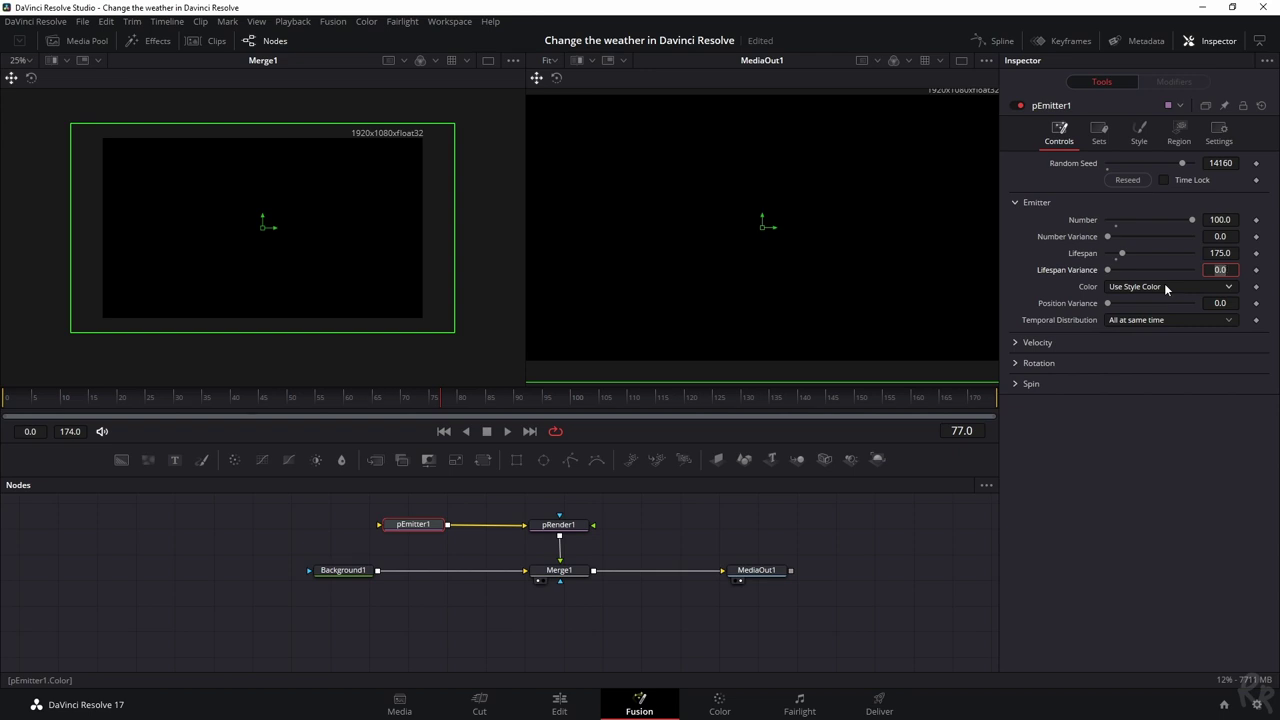
{"action": "left_click", "coordinate": [337, 527]}
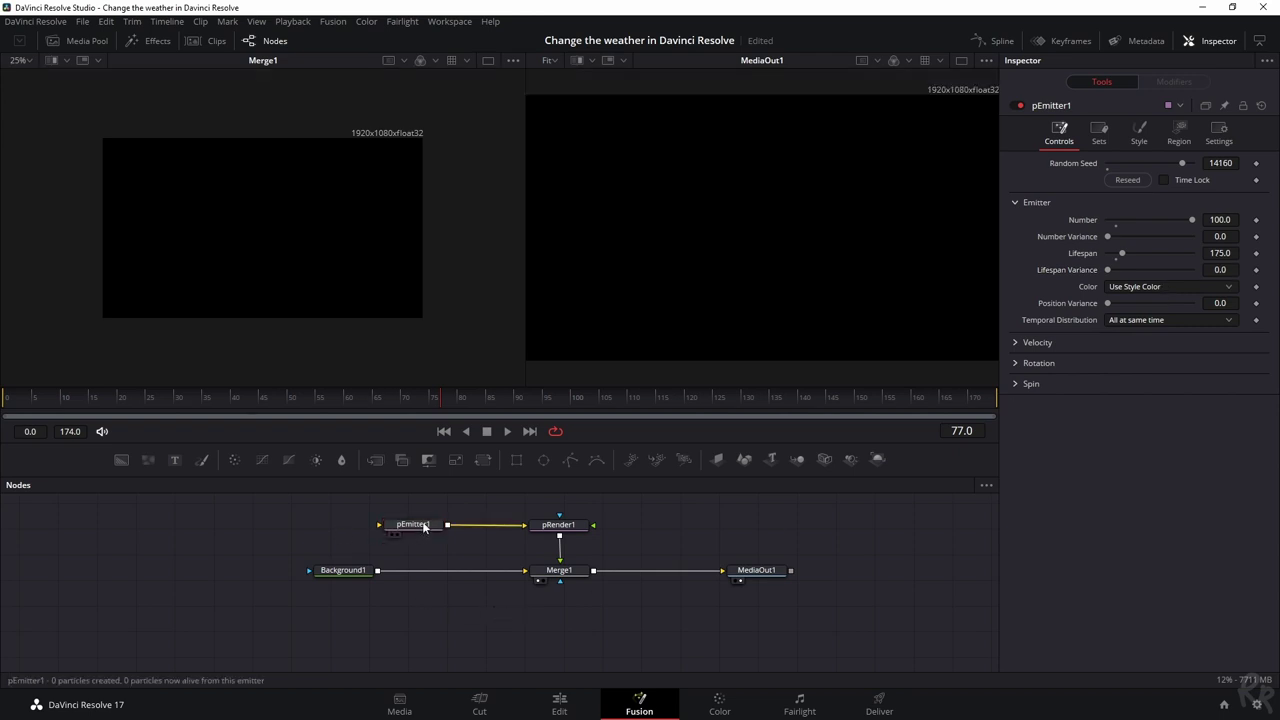
- Add a Polygon node and draw a two-point vertical line with it
{"action": "left_click", "coordinate": [569, 459]}
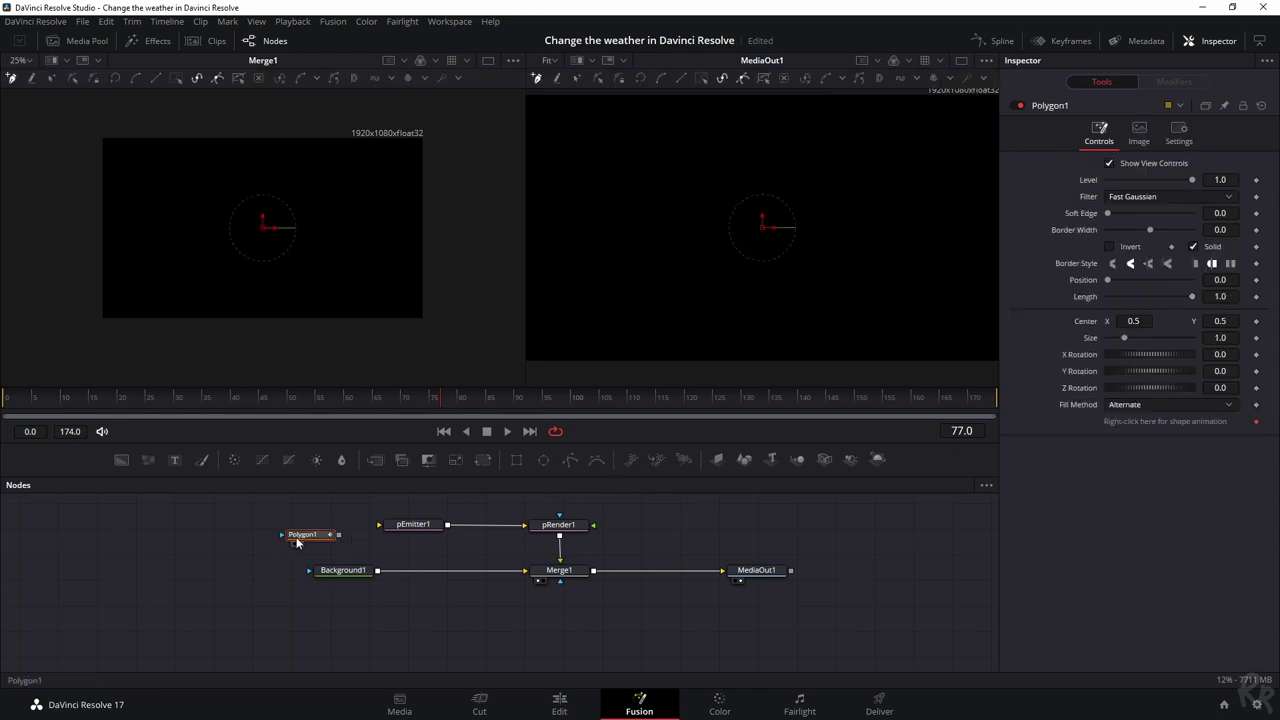
{"action": "left_click_drag", "start_coordinate": [298, 535], "coordinate": [296, 522]}
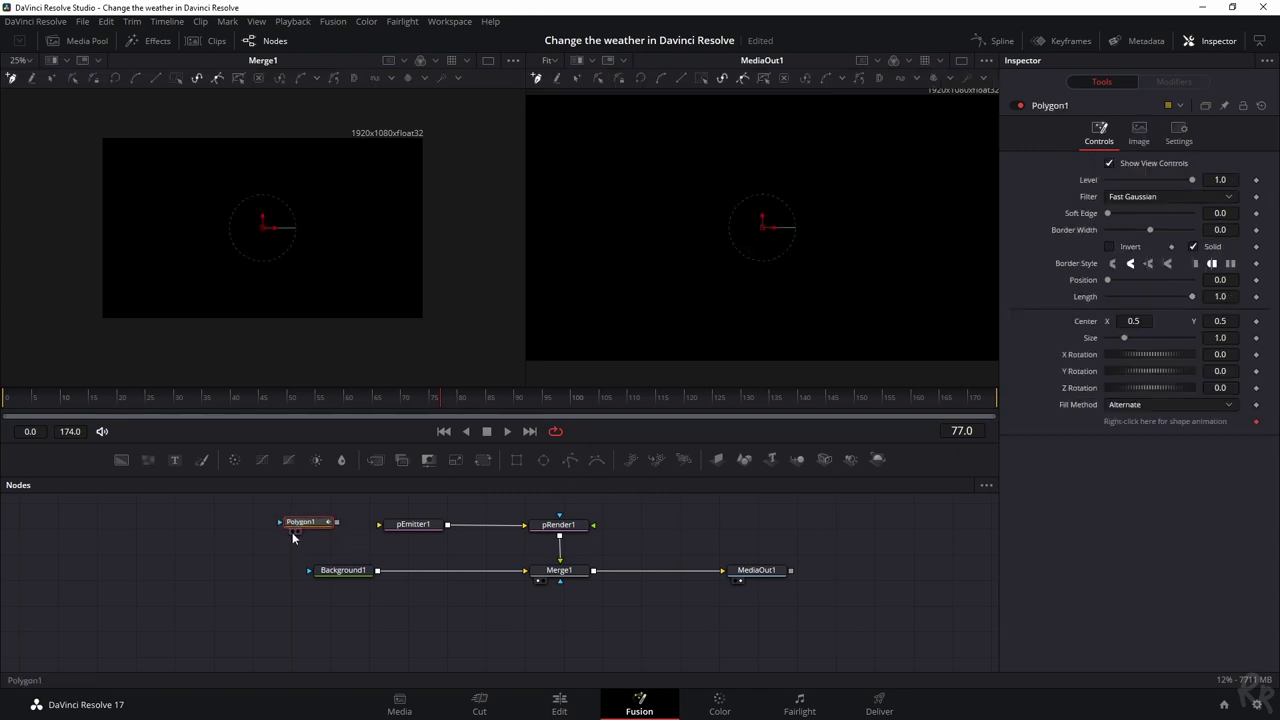
{"action": "left_click", "coordinate": [292, 532]}
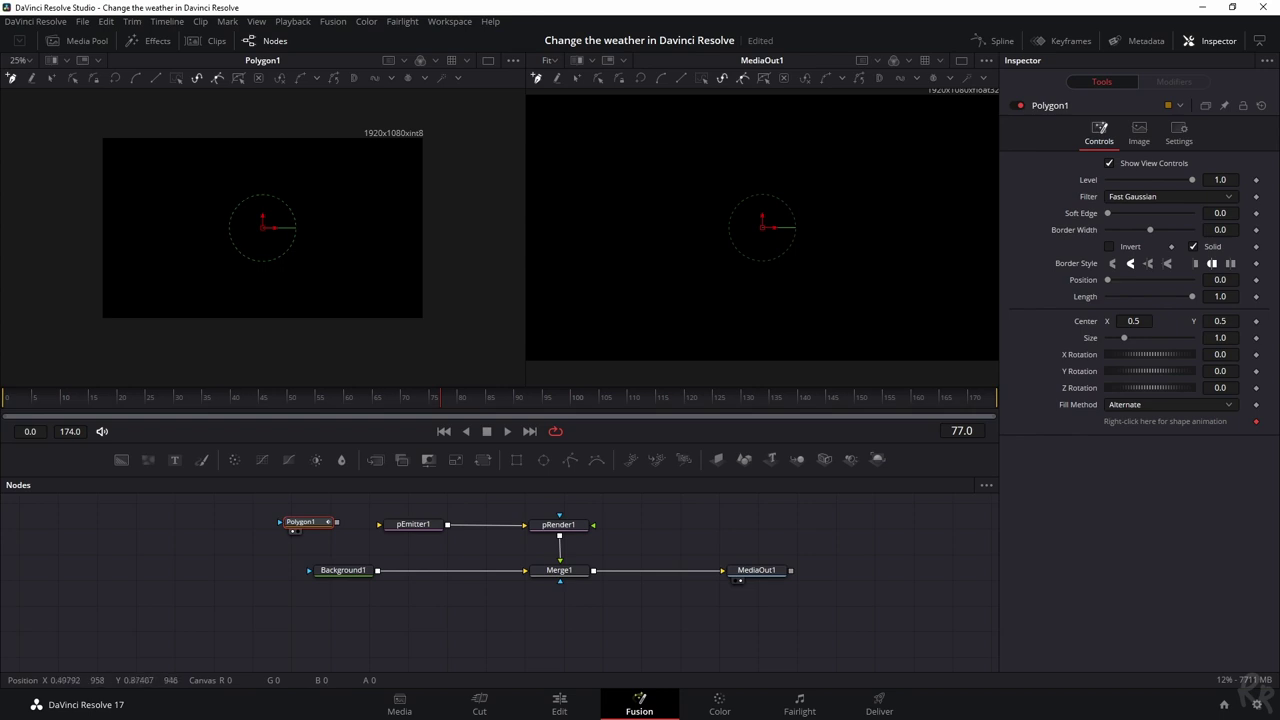
{"action": "left_click_drag", "start_coordinate": [262, 160], "coordinate": [295, 160]}
{"action": "left_click_drag", "start_coordinate": [263, 245], "coordinate": [263, 287]}
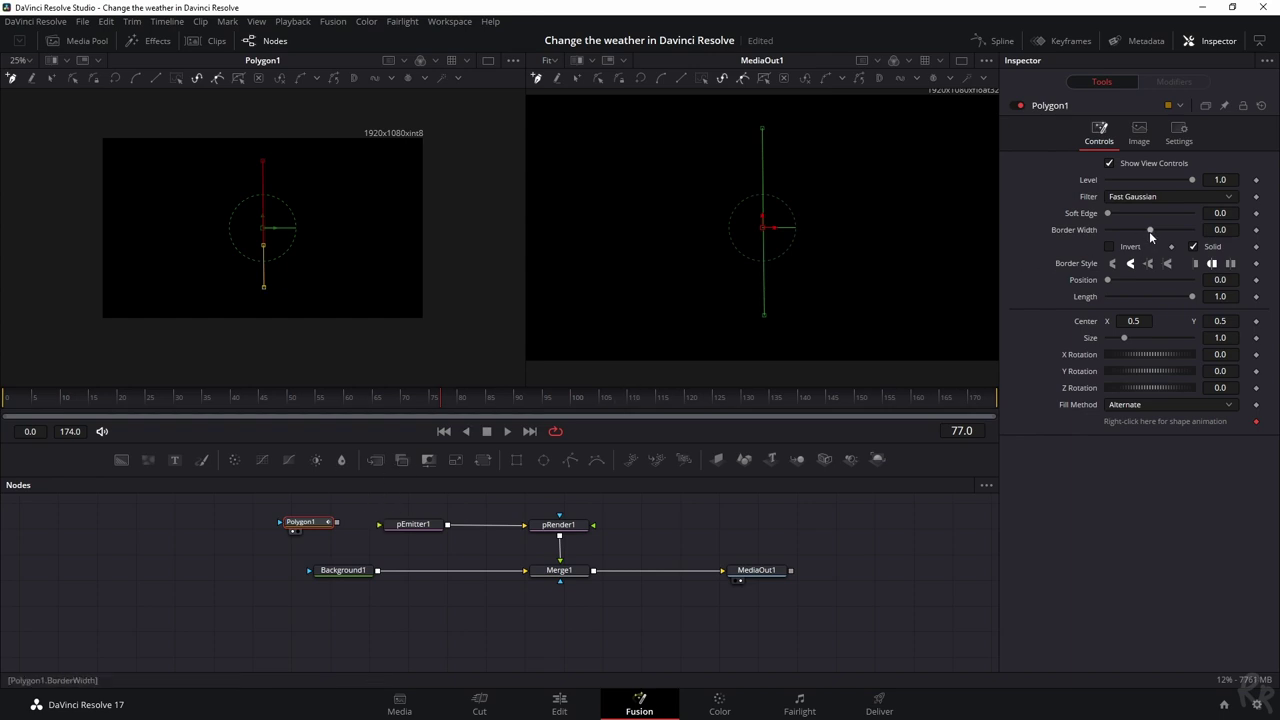
- Give Polygon1 border width 0.01, soft edge 0.022, level 0.28, and feed it into pEmitter1
{"action": "left_click_drag", "start_coordinate": [1149, 231], "coordinate": [1151, 231]}
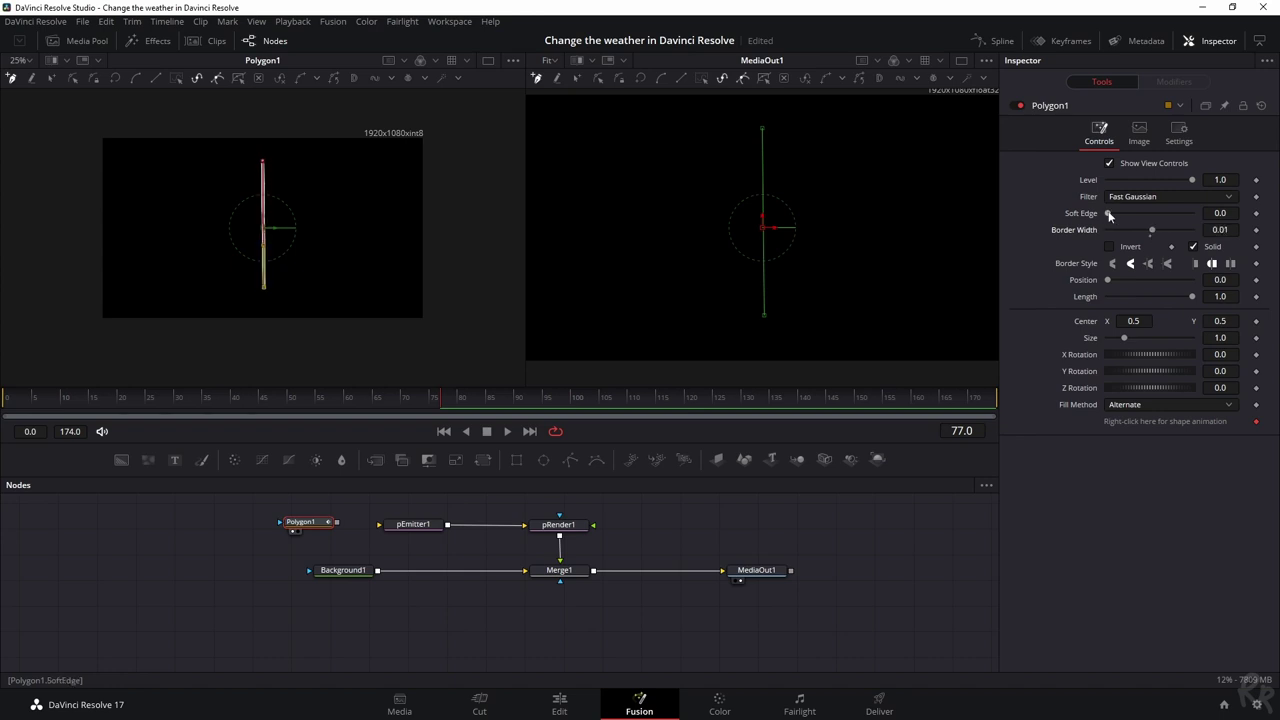
{"action": "mouse_move", "coordinate": [1108, 215]}
{"action": "left_mouse_down"}
{"action": "mouse_move", "coordinate": [1133, 215]}
{"action": "mouse_move", "coordinate": [1118, 215]}
{"action": "left_mouse_up"}
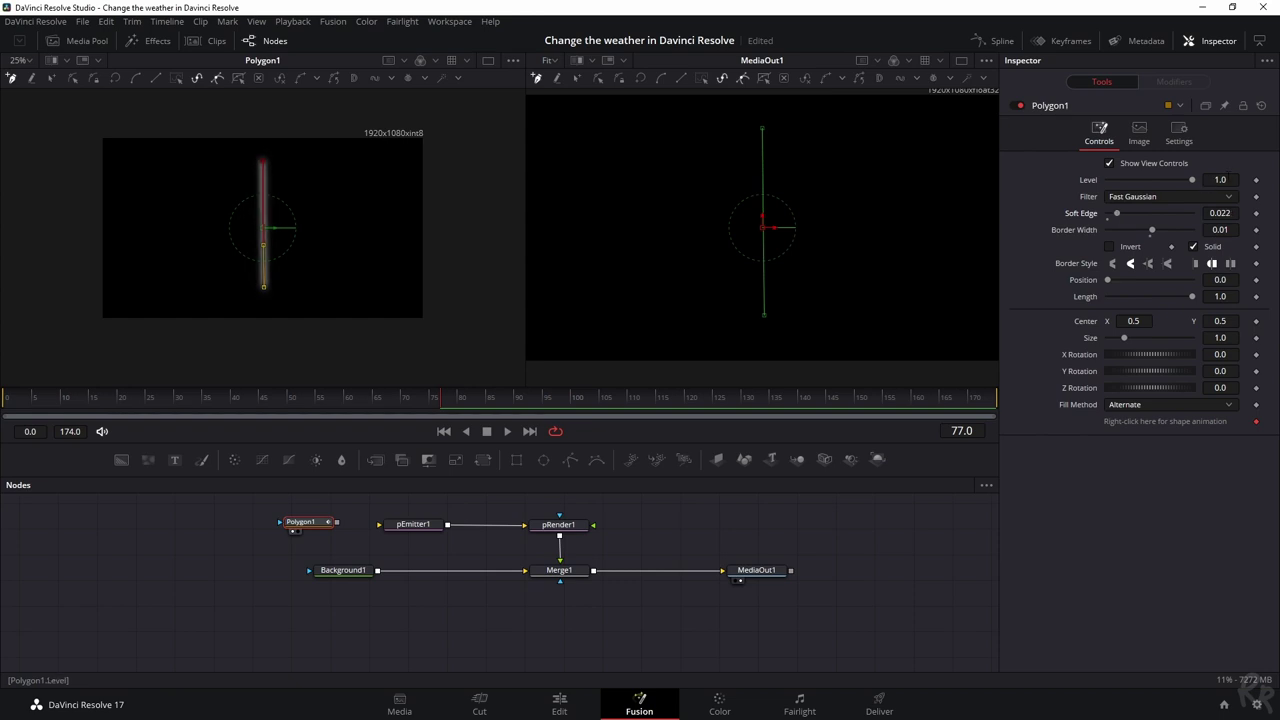
{"action": "left_click", "coordinate": [1220, 180]}
{"action": "type", "text": "1"}
{"action": "type", "text": "28"}
{"action": "key", "text": "Tab"}
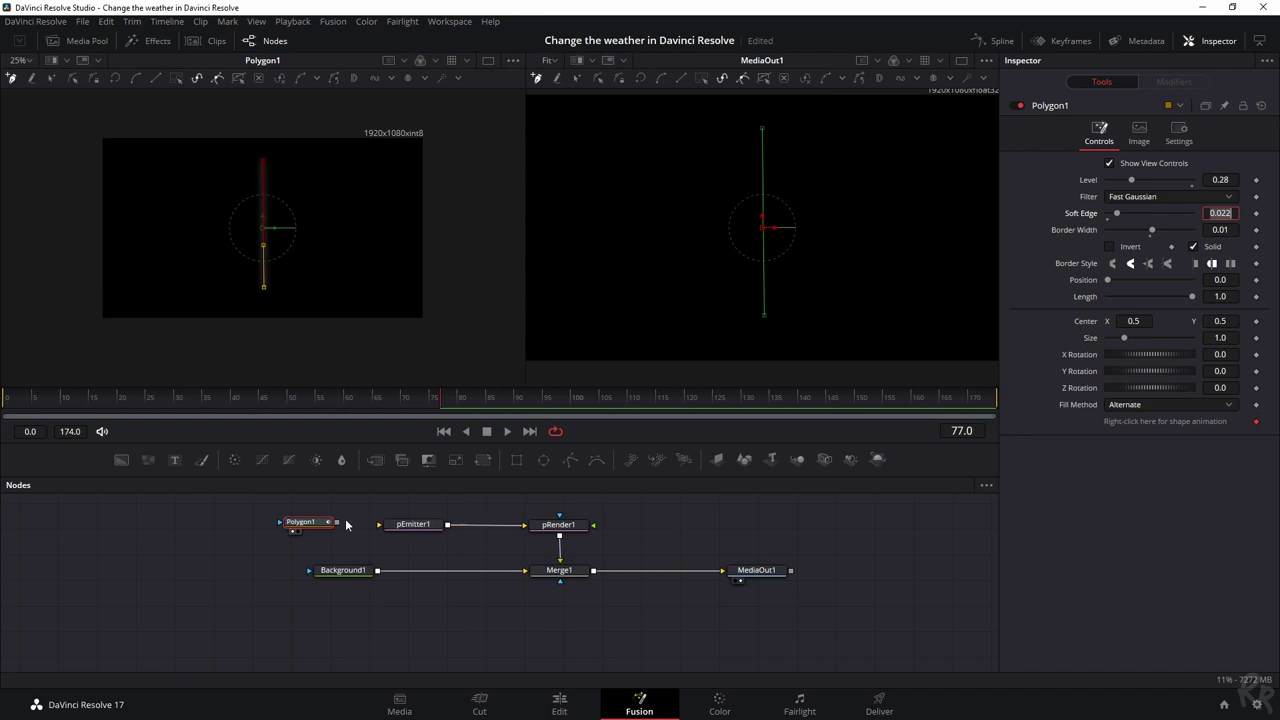
{"action": "left_click_drag", "start_coordinate": [337, 522], "coordinate": [382, 525]}
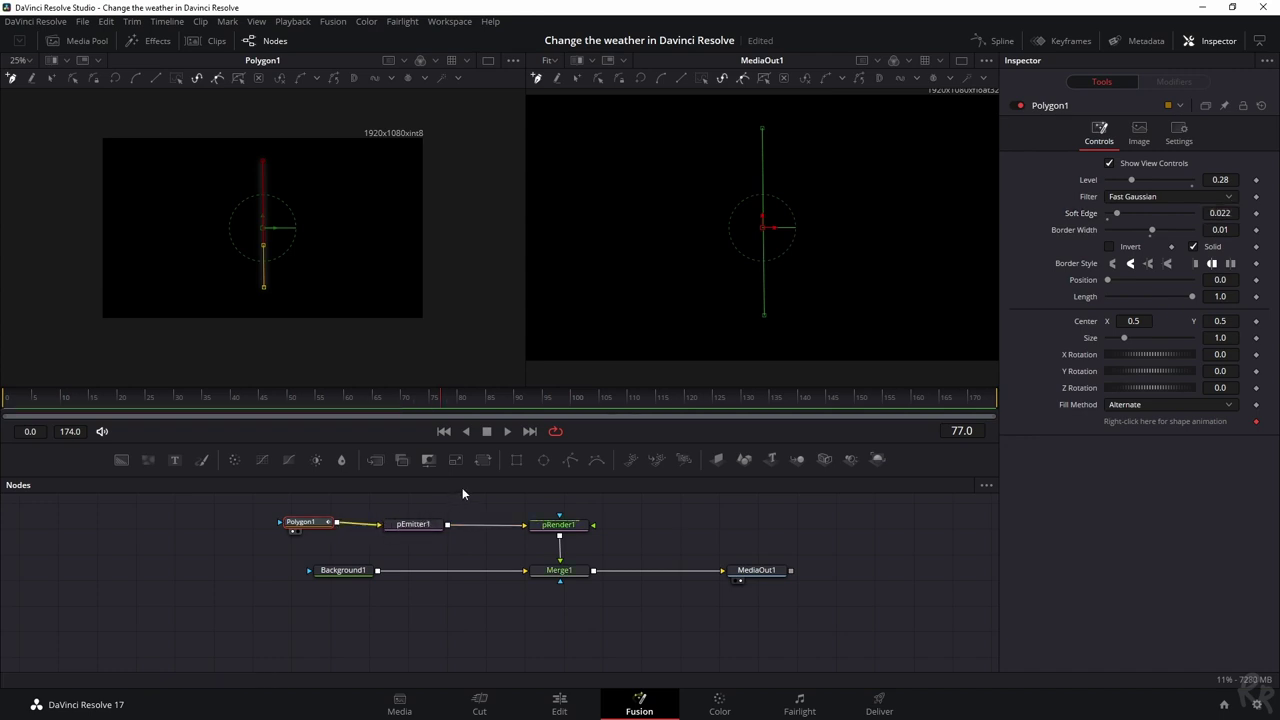
- Preview Merge1 and rotate the Polygon1 line to about 36.5 degrees Z rotation
{"action": "left_click", "coordinate": [563, 572]}
{"action": "left_click", "coordinate": [539, 582]}
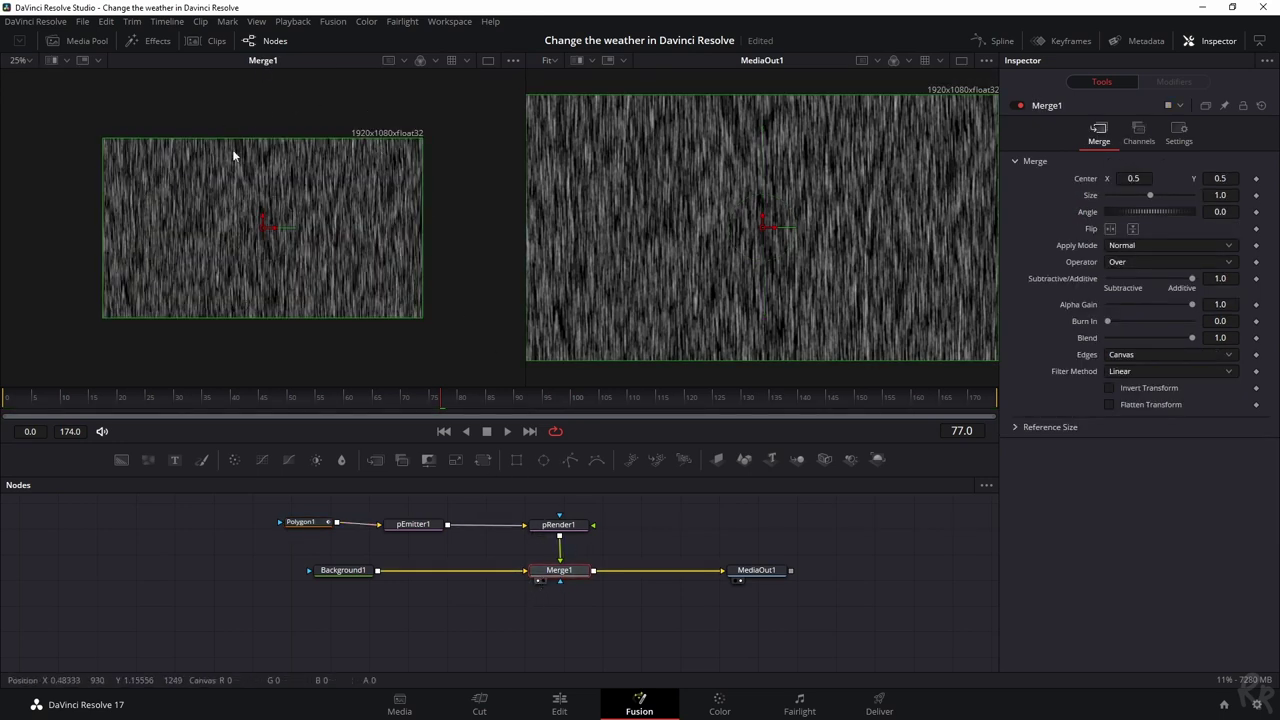
{"action": "left_click", "coordinate": [303, 523]}
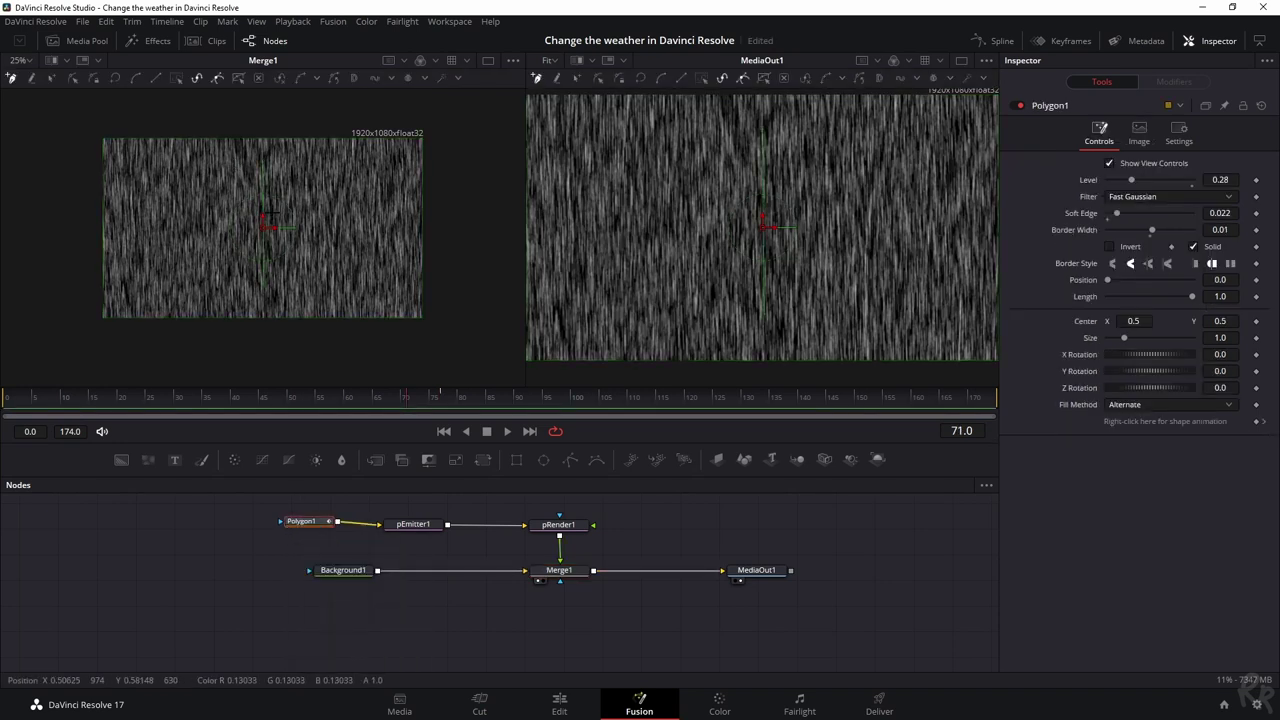
{"action": "mouse_move", "coordinate": [297, 213]}
{"action": "left_mouse_down"}
{"action": "mouse_move", "coordinate": [292, 190]}
{"action": "mouse_move", "coordinate": [299, 222]}
{"action": "mouse_move", "coordinate": [302, 198]}
{"action": "left_mouse_up"}
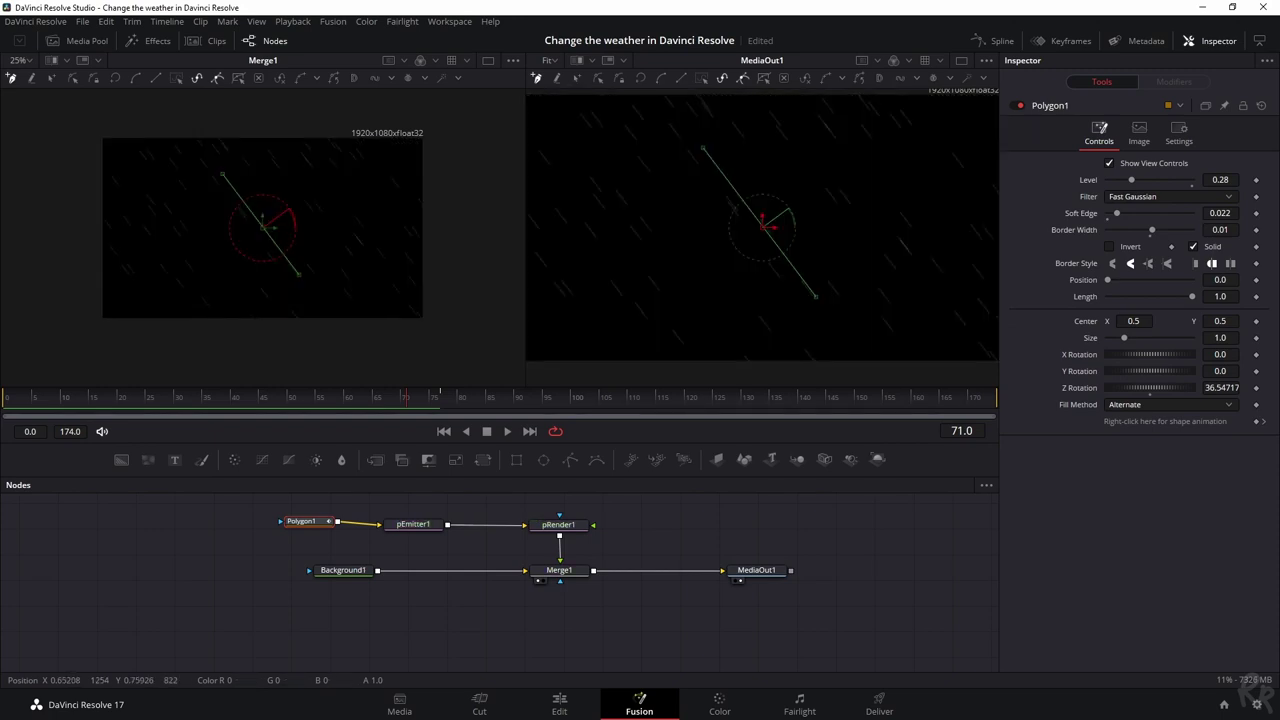
{"action": "left_click", "coordinate": [559, 703]}
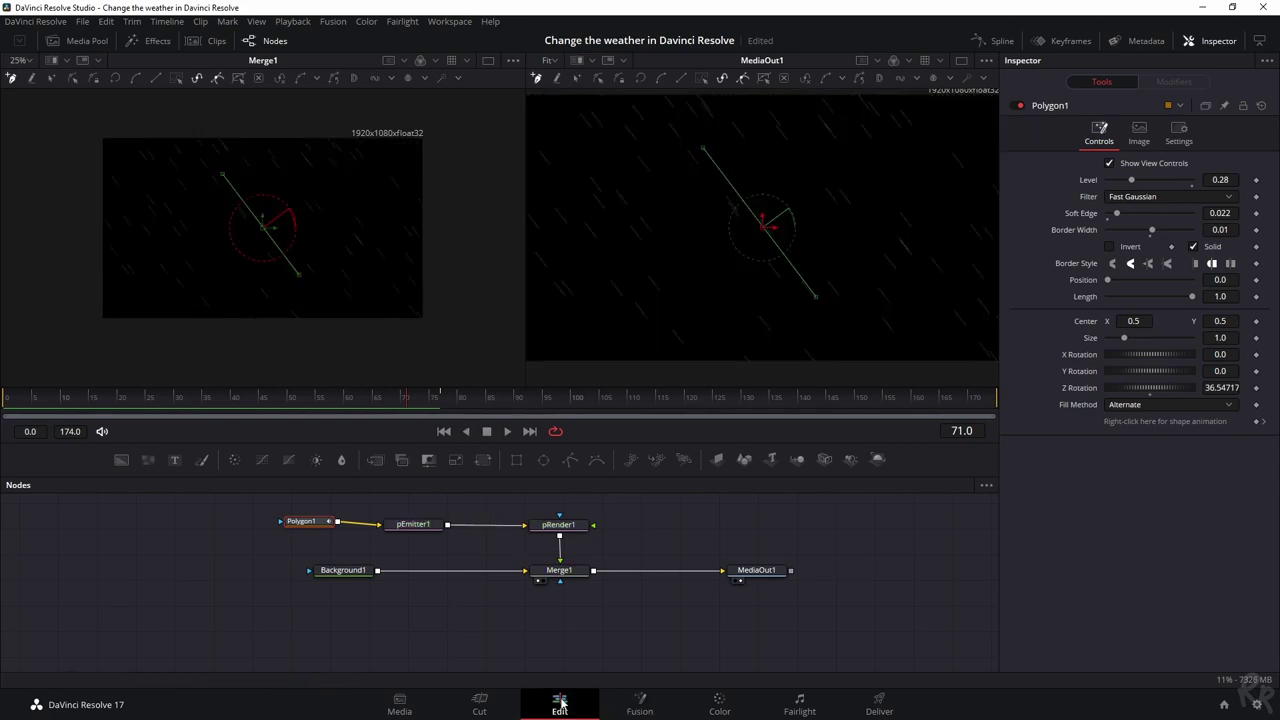
{"action": "left_click", "coordinate": [363, 598]}
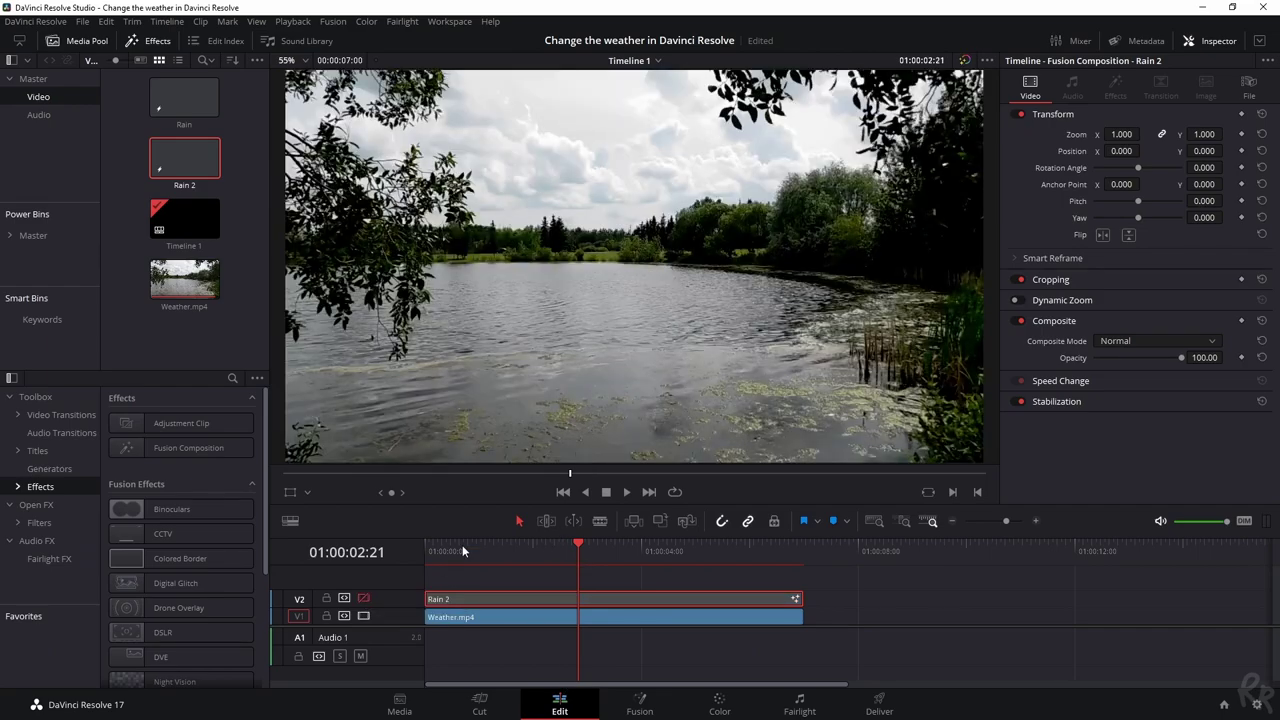
{"action": "left_click", "coordinate": [420, 551]}
{"action": "key", "text": "space"}
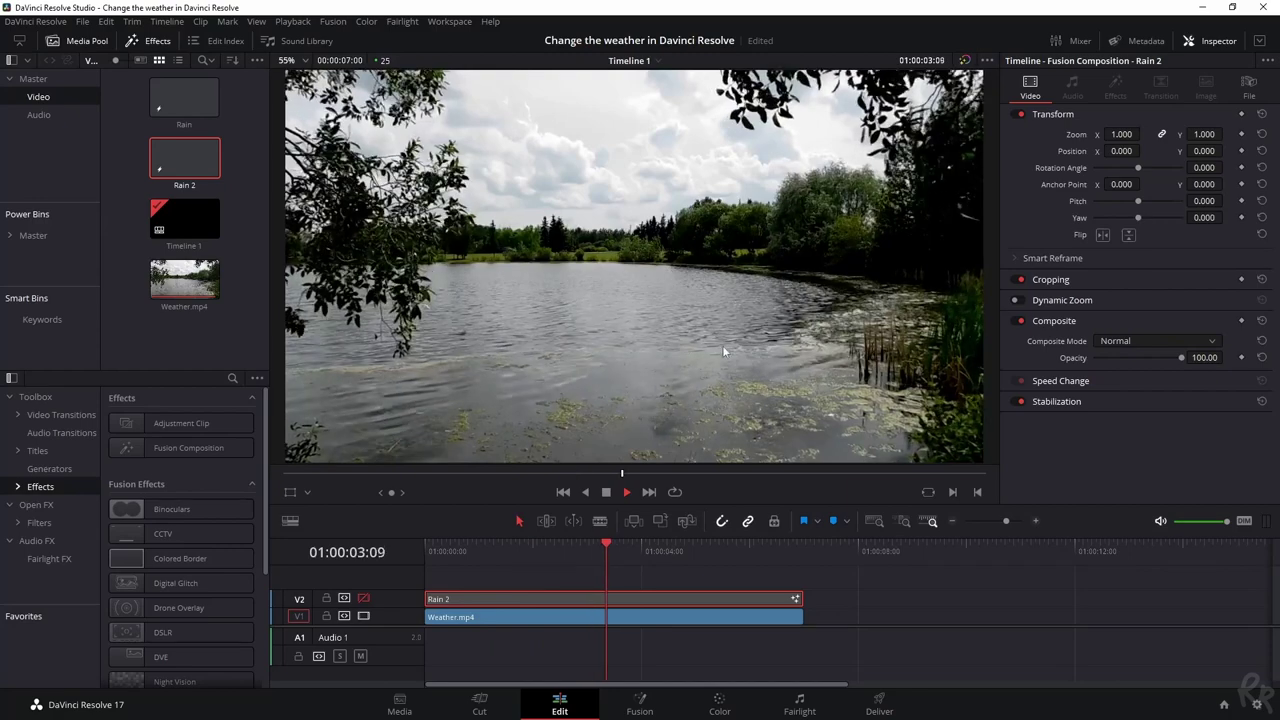
{"action": "key", "text": "space"}
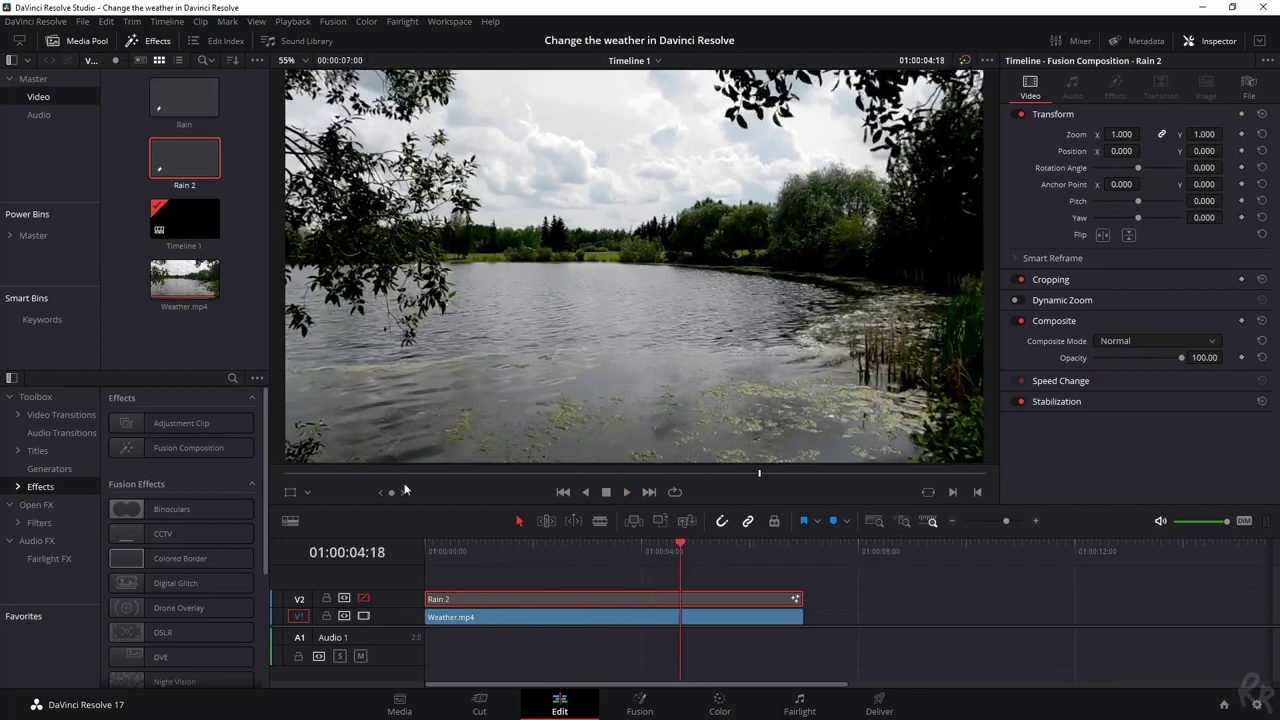
{"action": "left_click", "coordinate": [364, 598]}
{"action": "left_click", "coordinate": [640, 703]}
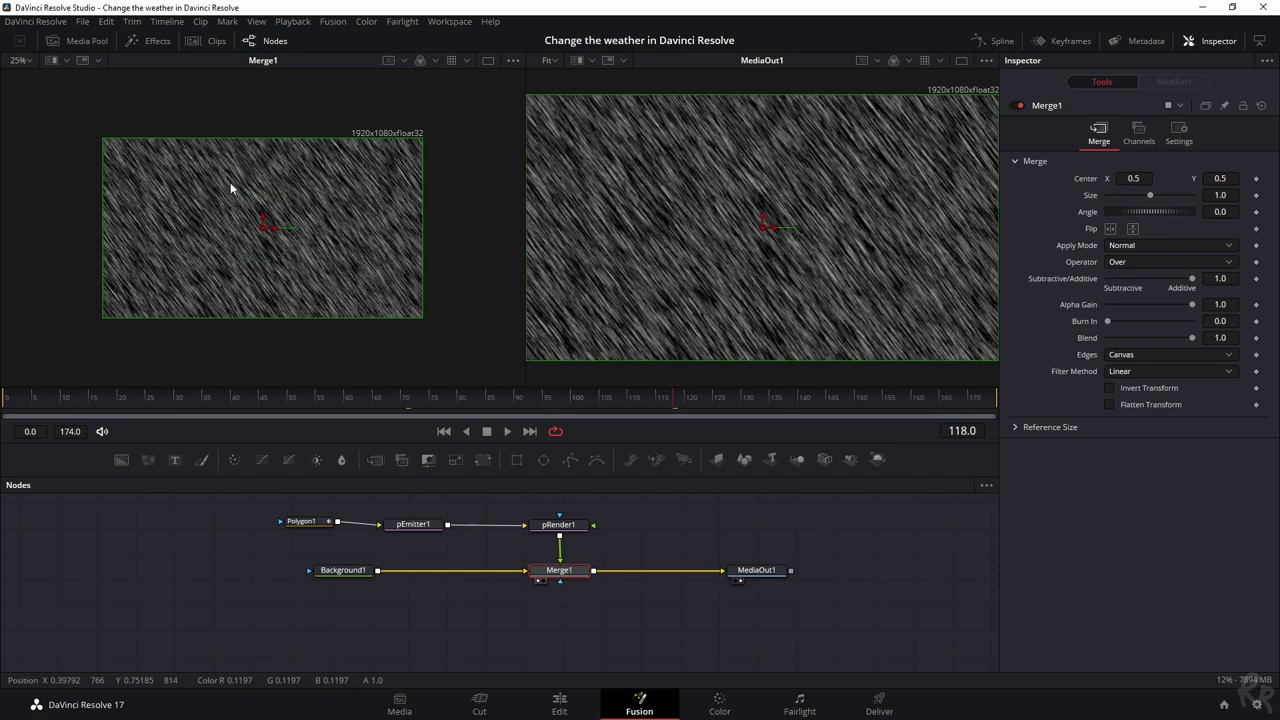
- Set pEmitter1's Velocity to 1.25 and Velocity Variance to 0.2
{"action": "left_click", "coordinate": [419, 530]}
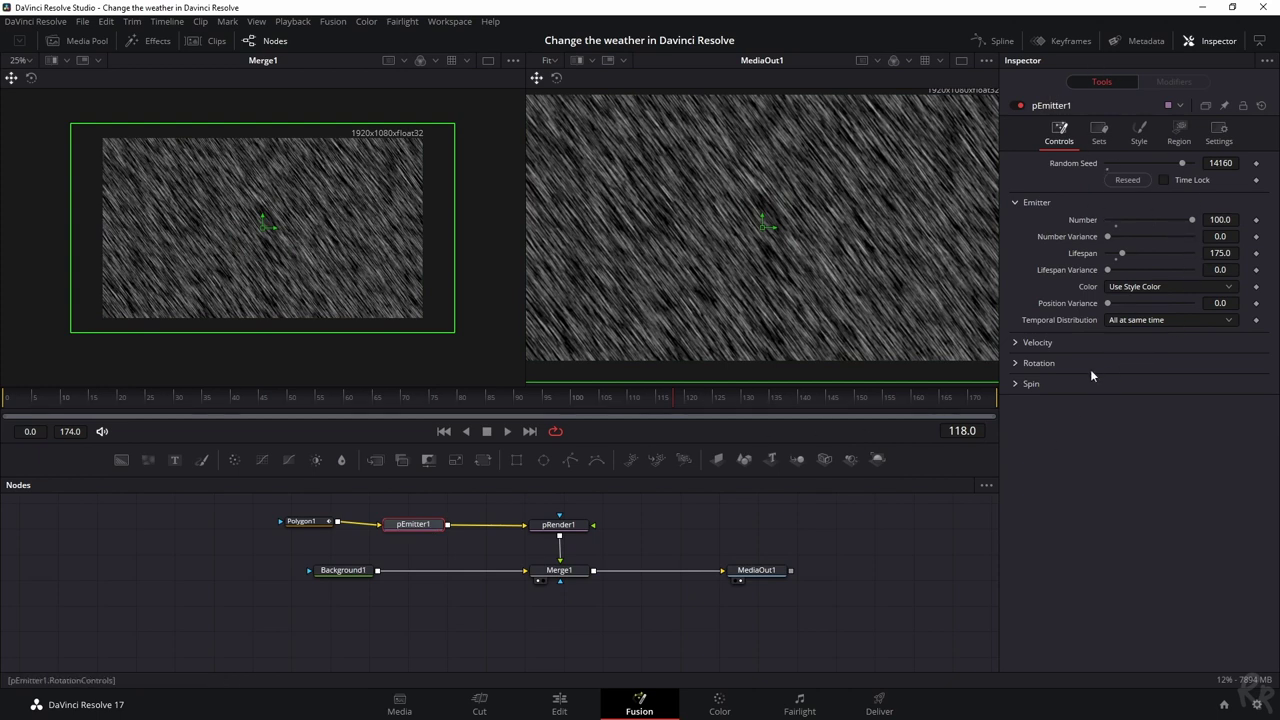
{"action": "left_click", "coordinate": [1018, 342]}
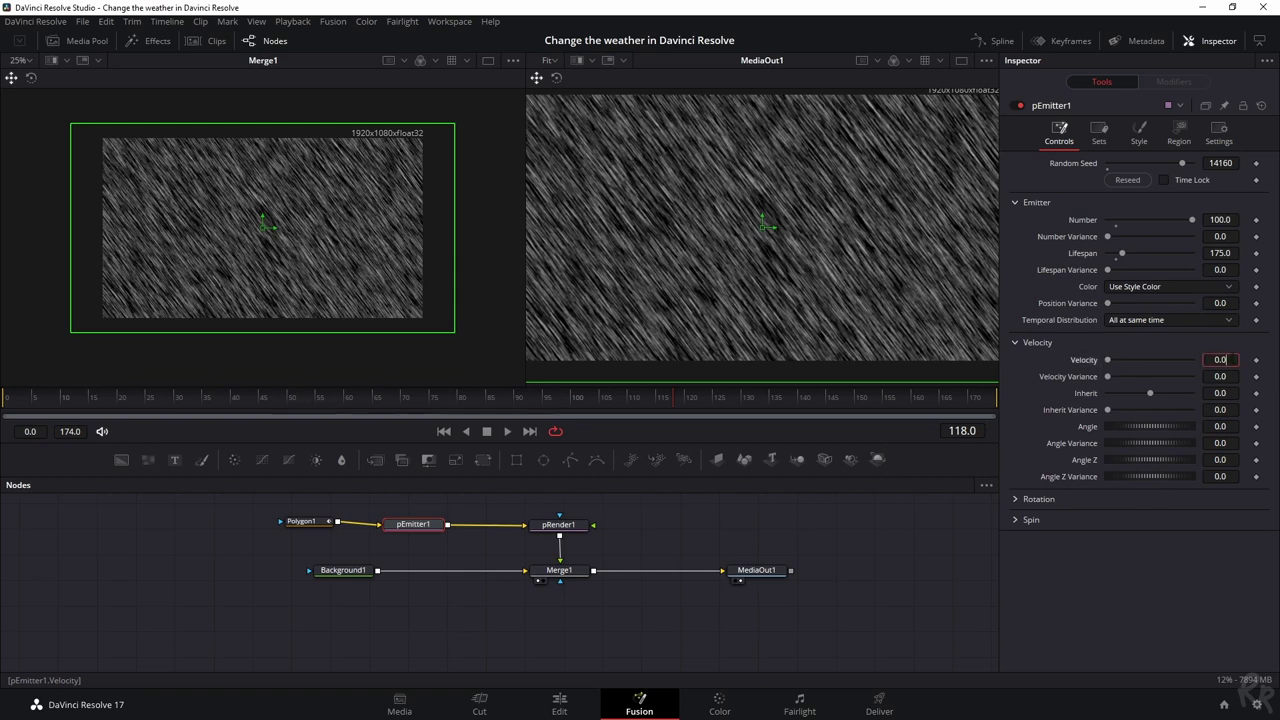
{"action": "key", "text": "BackSpace"}
{"action": "key", "text": "BackSpace"}
{"action": "key", "text": "BackSpace"}
{"action": "type", "text": "1.25"}
{"action": "key", "text": "Tab"}
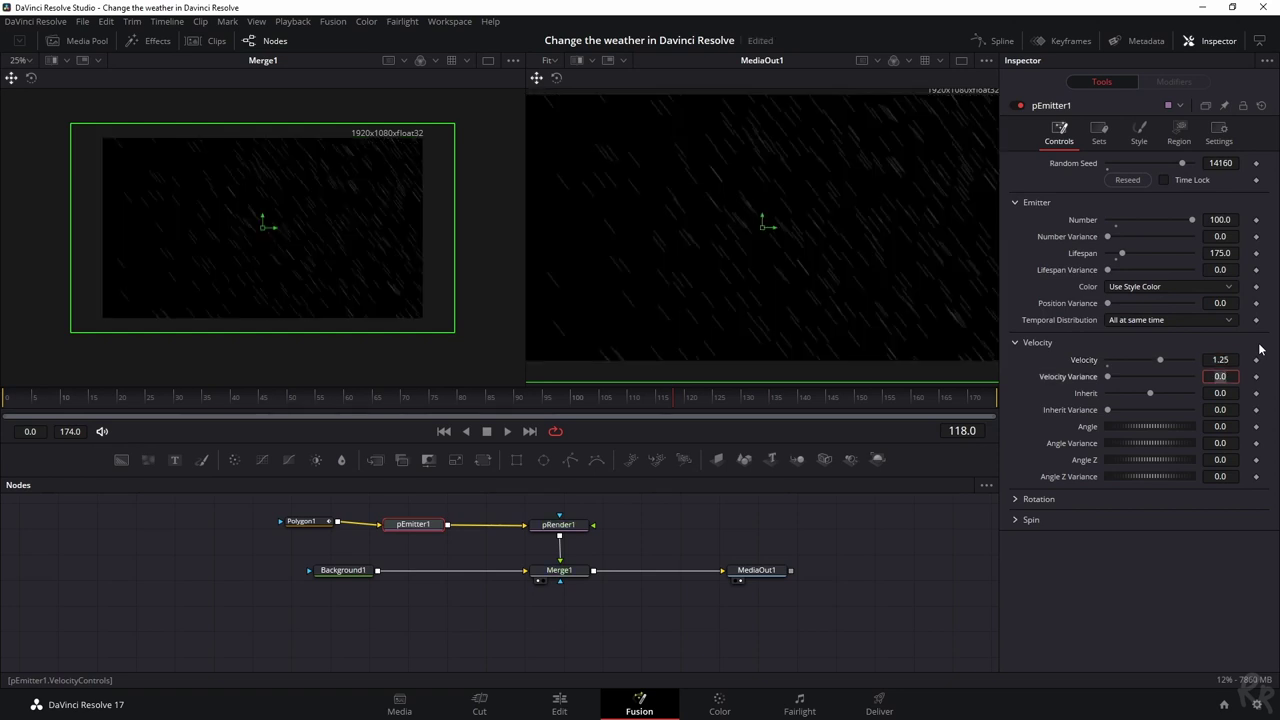
{"action": "type", "text": "0.2"}
{"action": "key", "text": "Tab"}
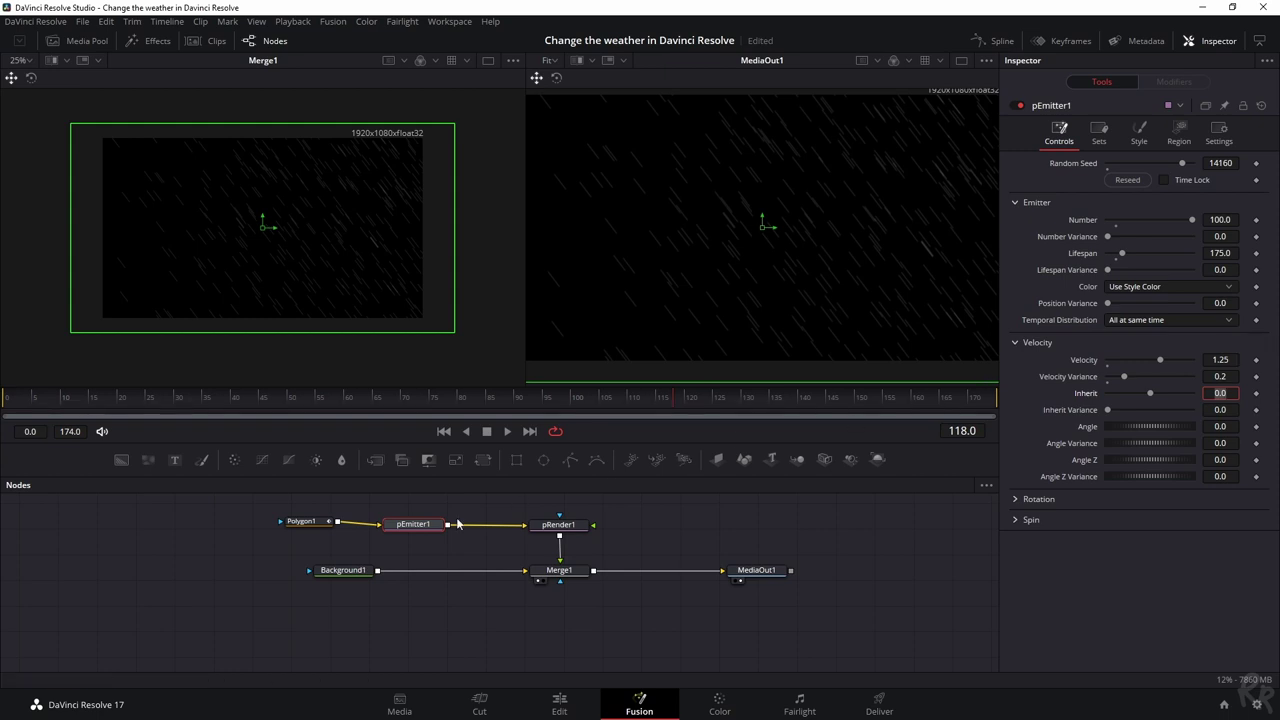
- Insert a pTurbulence node after pEmitter1 in the Fusion node graph
{"action": "left_click", "coordinate": [420, 530]}
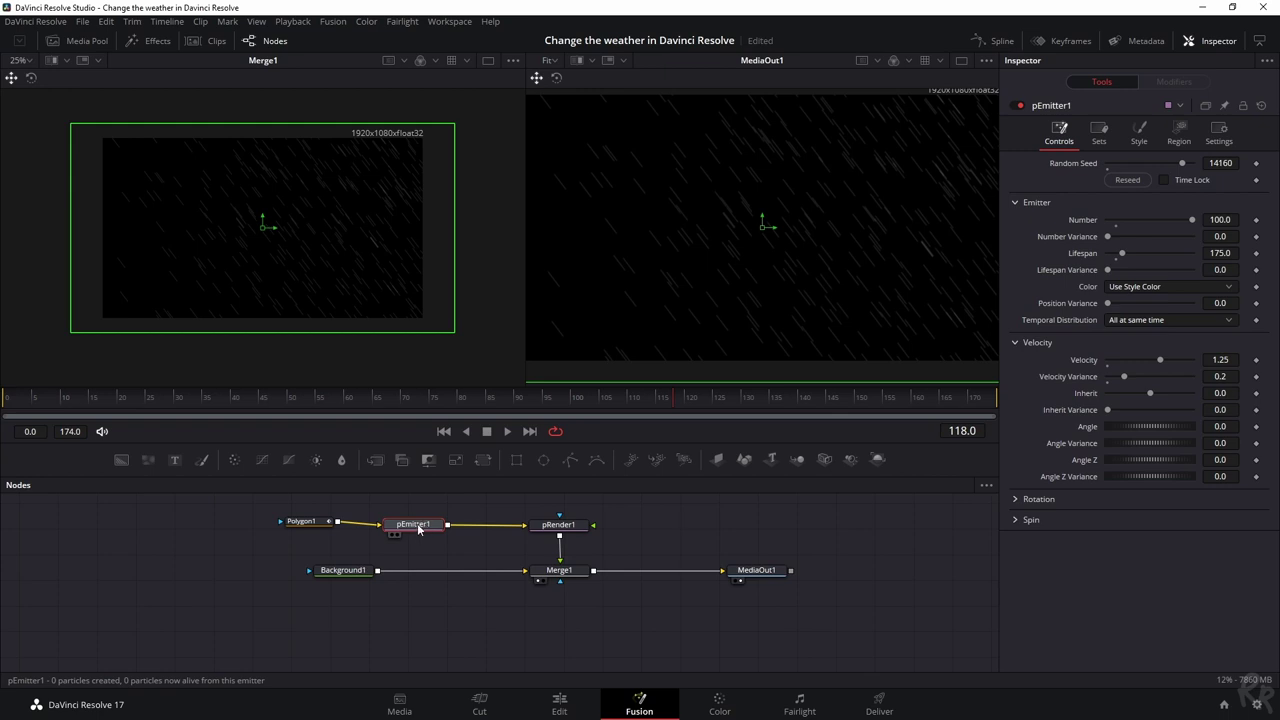
{"action": "key", "text": "shift+space"}
{"action": "type", "text": "turbul"}
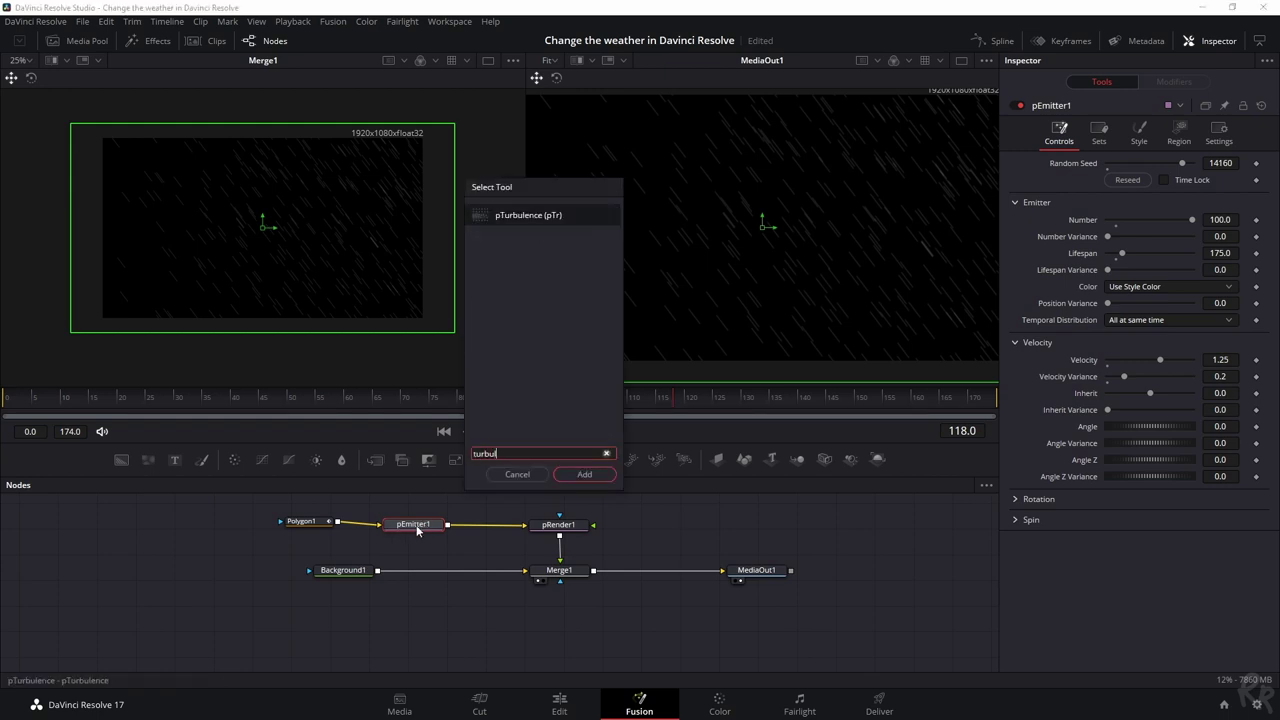
{"action": "left_click", "coordinate": [580, 475]}
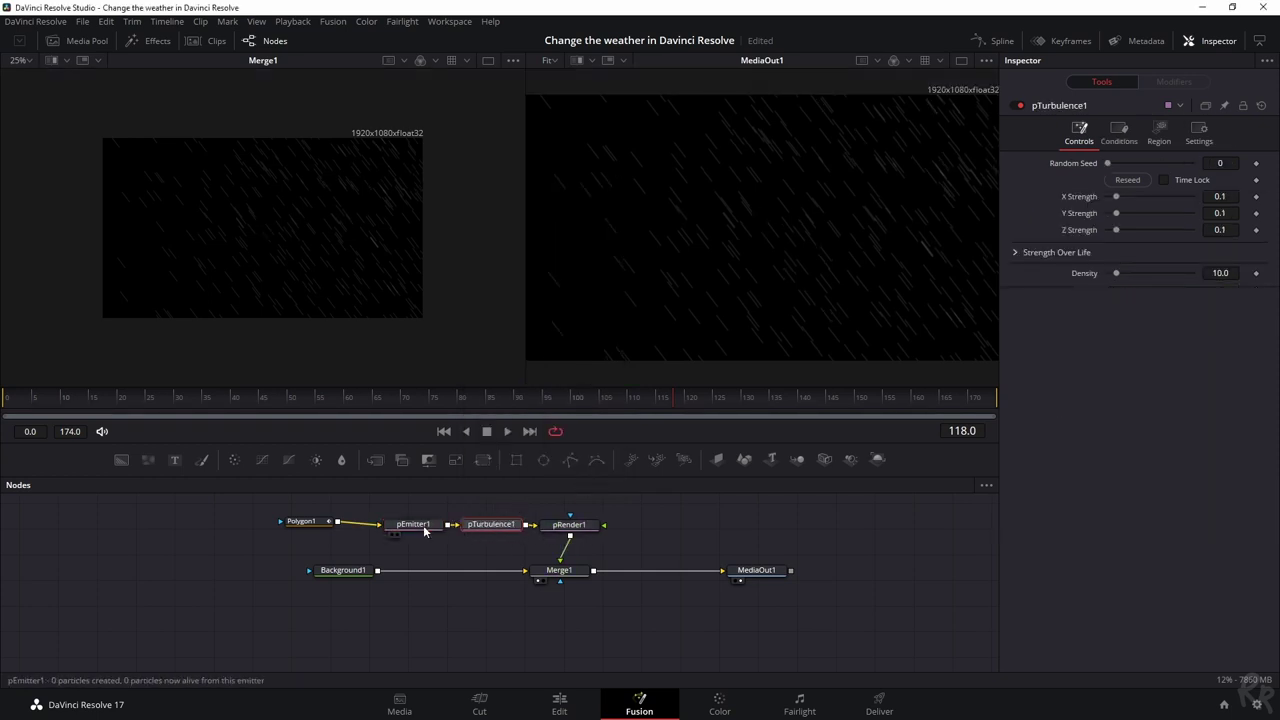
- Tidy the node graph by repositioning pEmitter1, Merge1, pRender1 and Polygon1
{"action": "left_click_drag", "start_coordinate": [422, 525], "coordinate": [407, 532]}
{"action": "left_click_drag", "start_coordinate": [569, 574], "coordinate": [590, 625]}
{"action": "left_click_drag", "start_coordinate": [569, 524], "coordinate": [589, 526]}
{"action": "left_click_drag", "start_coordinate": [300, 521], "coordinate": [278, 529]}
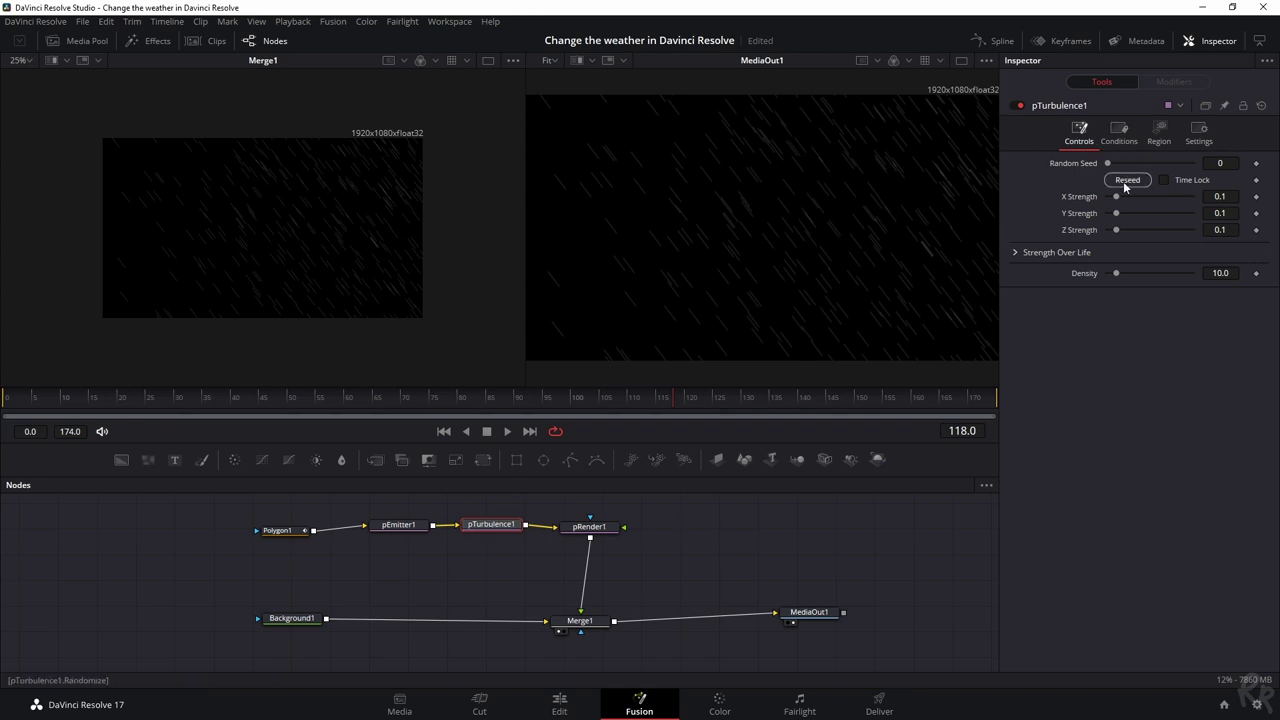
- Reseed the turbulence and set its X Strength to 0.15
{"action": "left_click", "coordinate": [1125, 180]}
{"action": "left_click", "coordinate": [1220, 196]}
{"action": "type", "text": "5"}
{"action": "key", "text": "Tab"}
- Make Background1 transparent with Alpha 0 and view the rain over the lake on the Edit page
{"action": "left_click", "coordinate": [293, 620]}
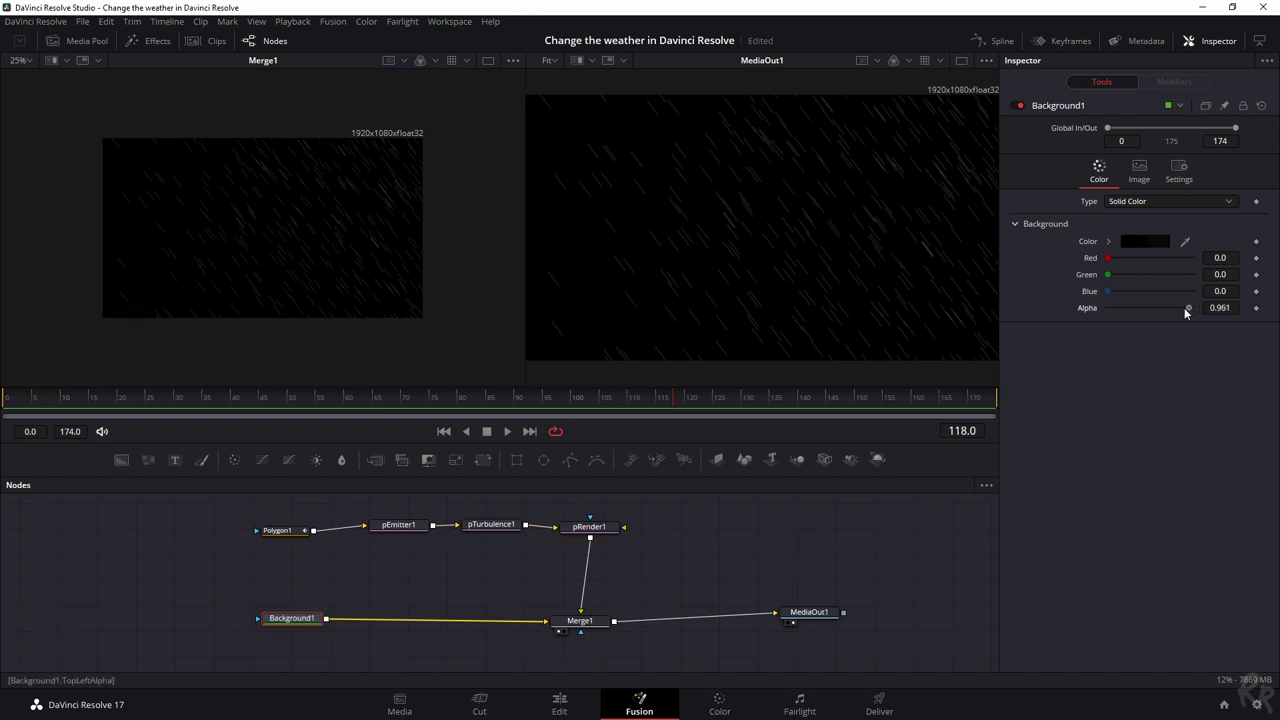
{"action": "left_click_drag", "start_coordinate": [1185, 309], "coordinate": [1049, 309]}
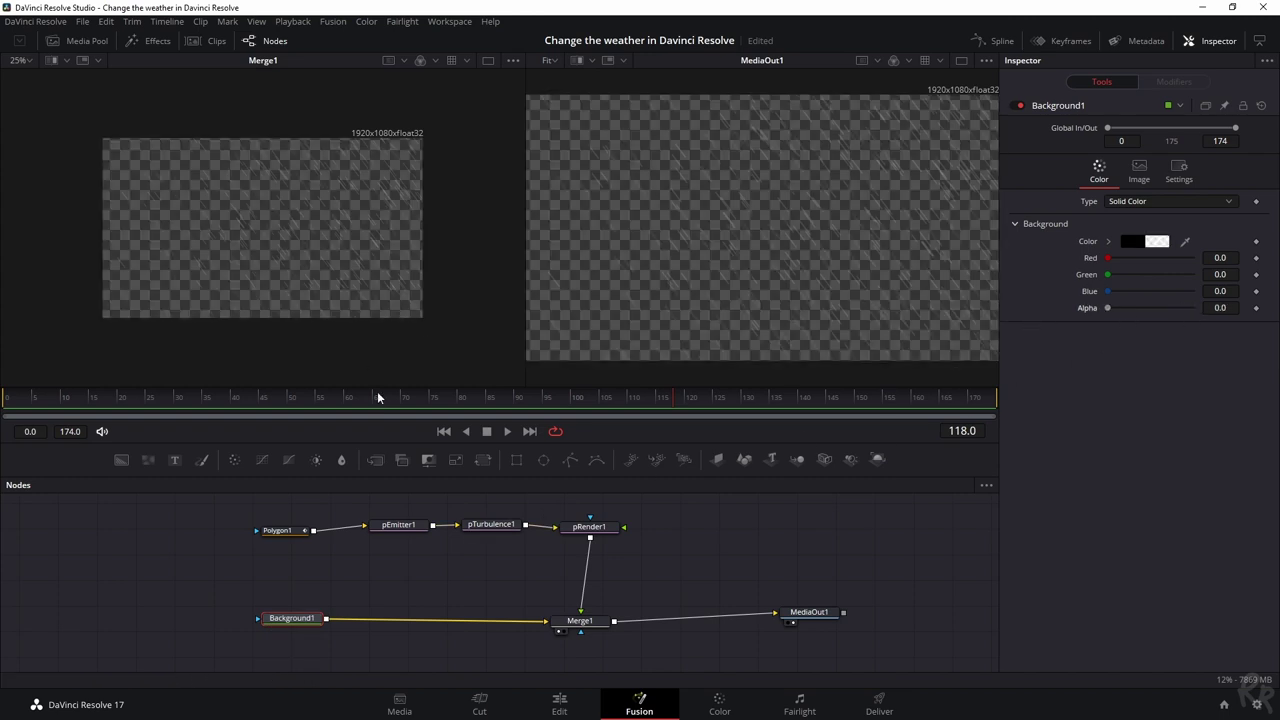
{"action": "left_click", "coordinate": [556, 704]}
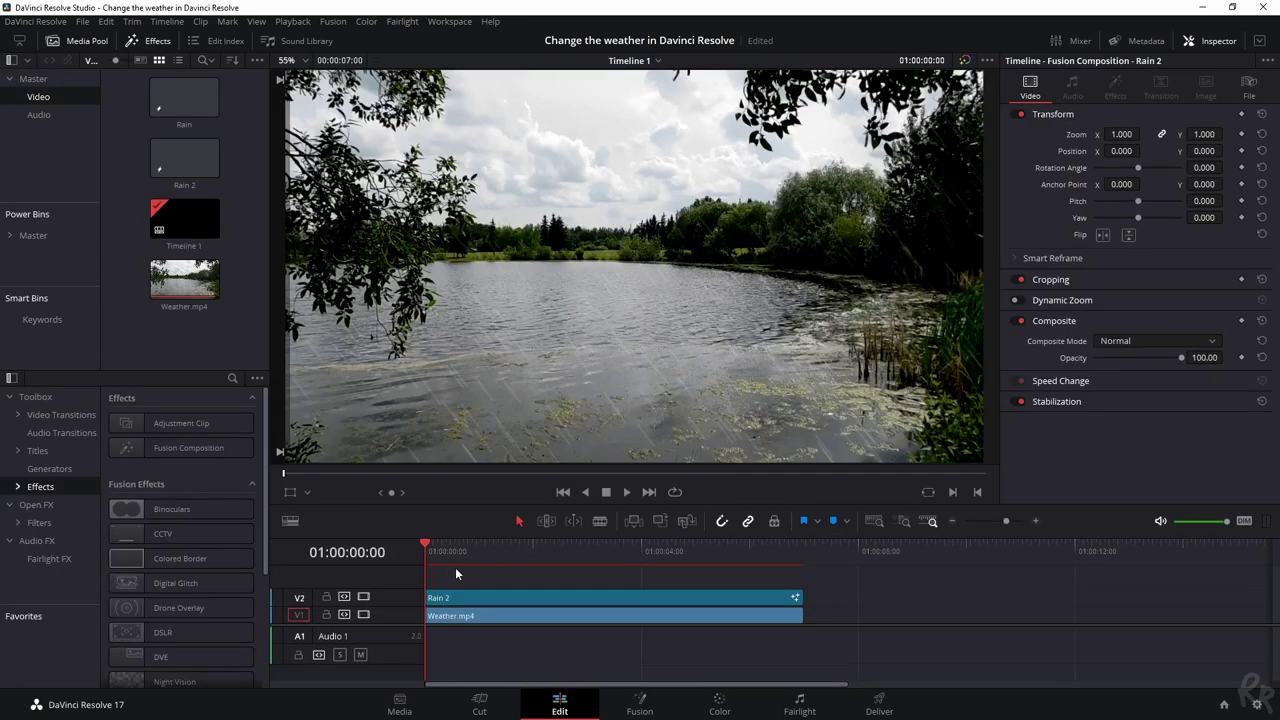
{"action": "key", "text": "space"}
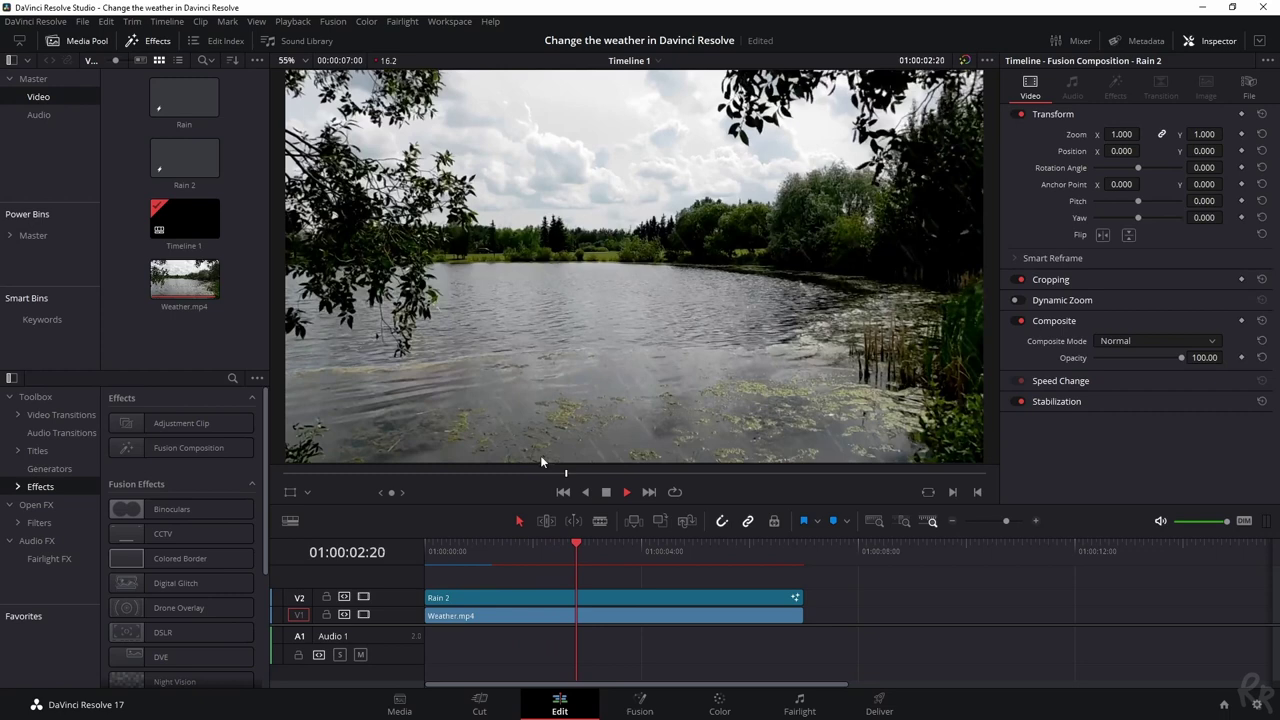
{"action": "key", "text": "space"}
{"action": "left_click", "coordinate": [426, 549]}
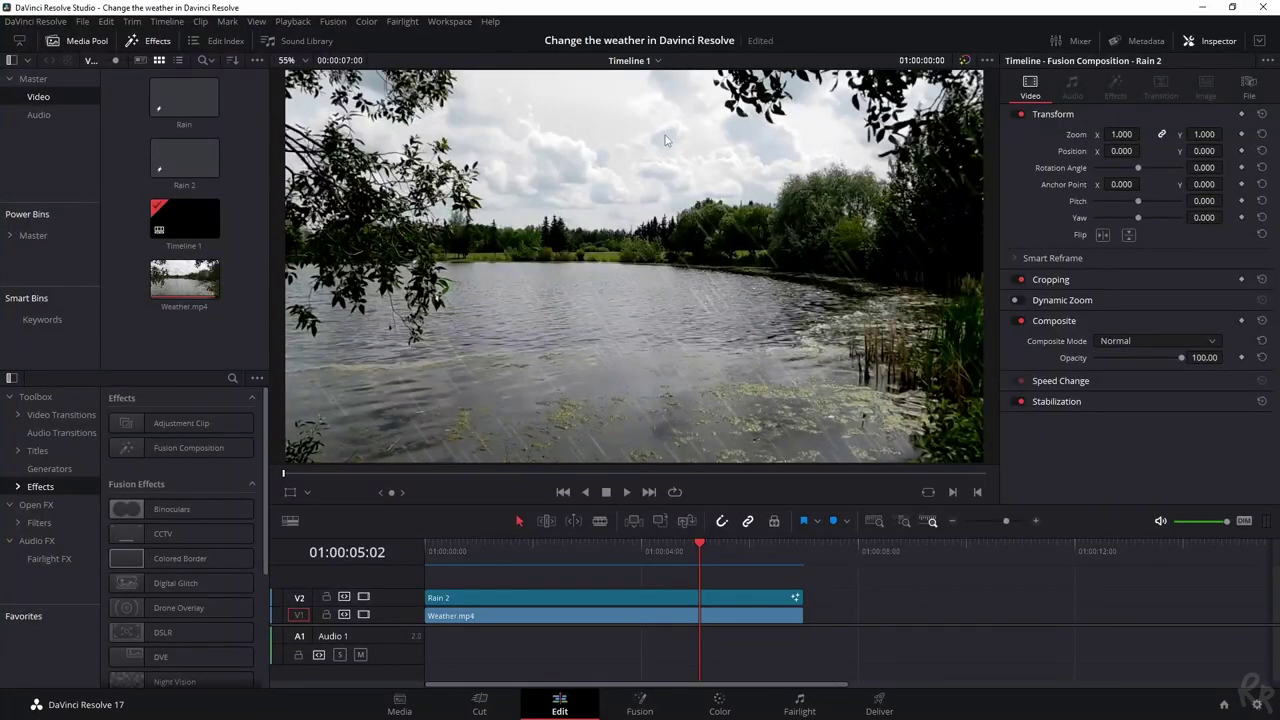
{"action": "left_click", "coordinate": [580, 618]}
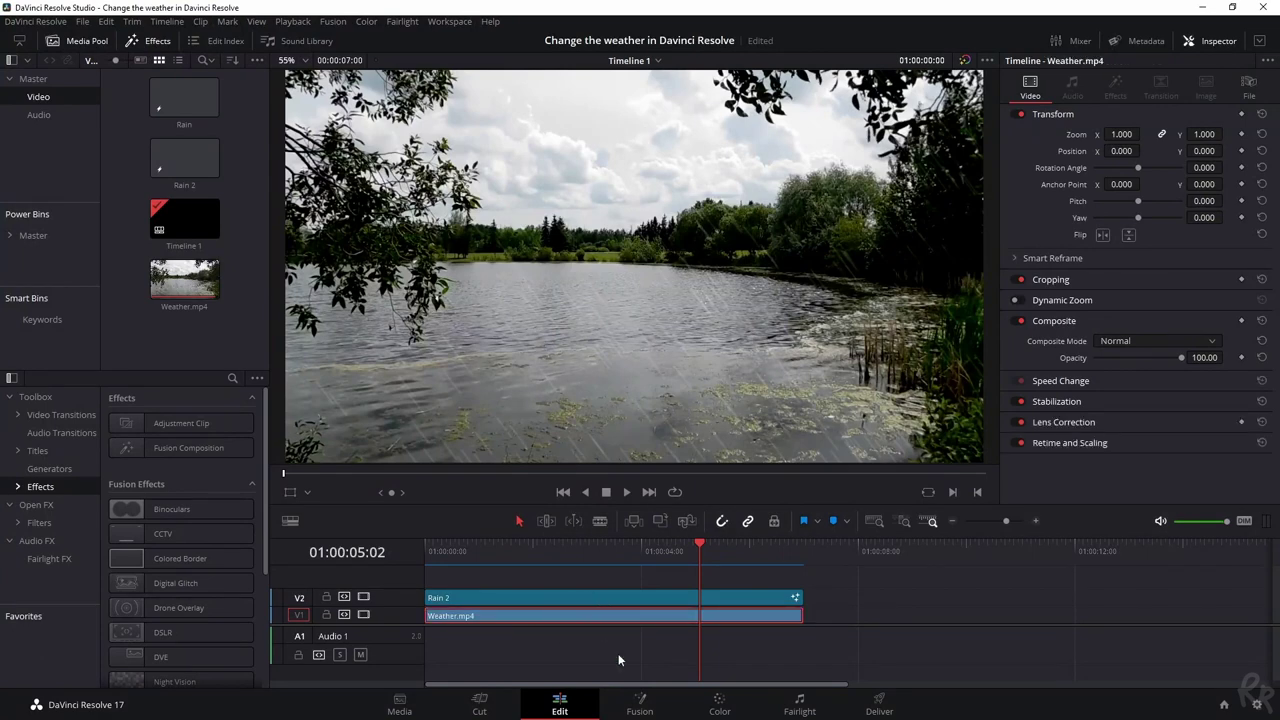
- On the Color page, lower the lake clip's master Gamma to -0.14, then return to the Edit timeline
{"action": "left_click", "coordinate": [718, 708]}
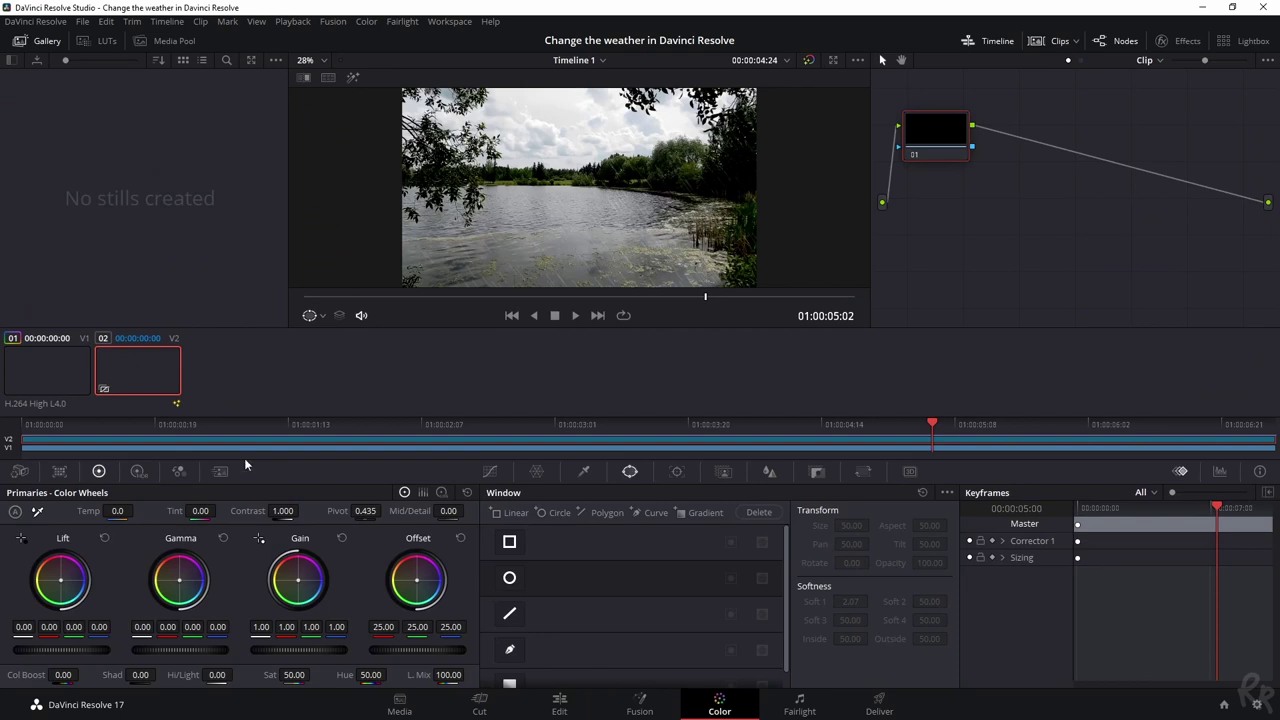
{"action": "key", "text": "Home"}
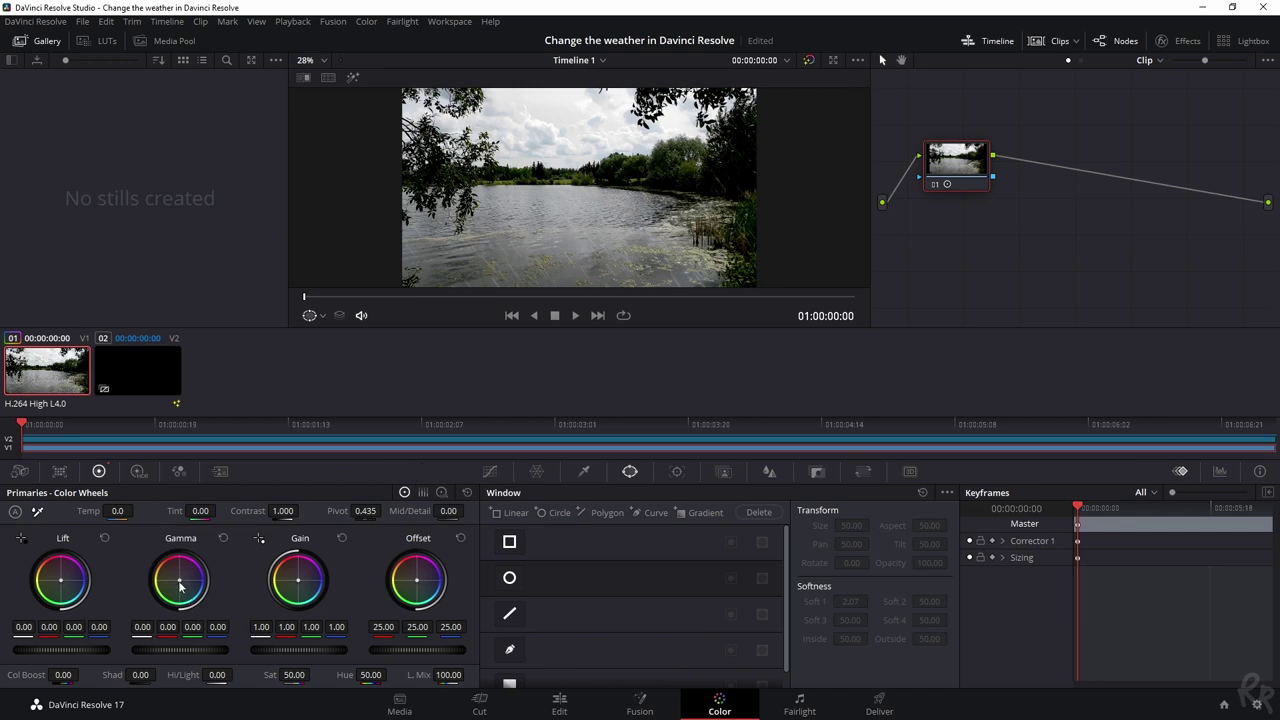
{"action": "left_click_drag", "start_coordinate": [188, 652], "coordinate": [158, 652]}
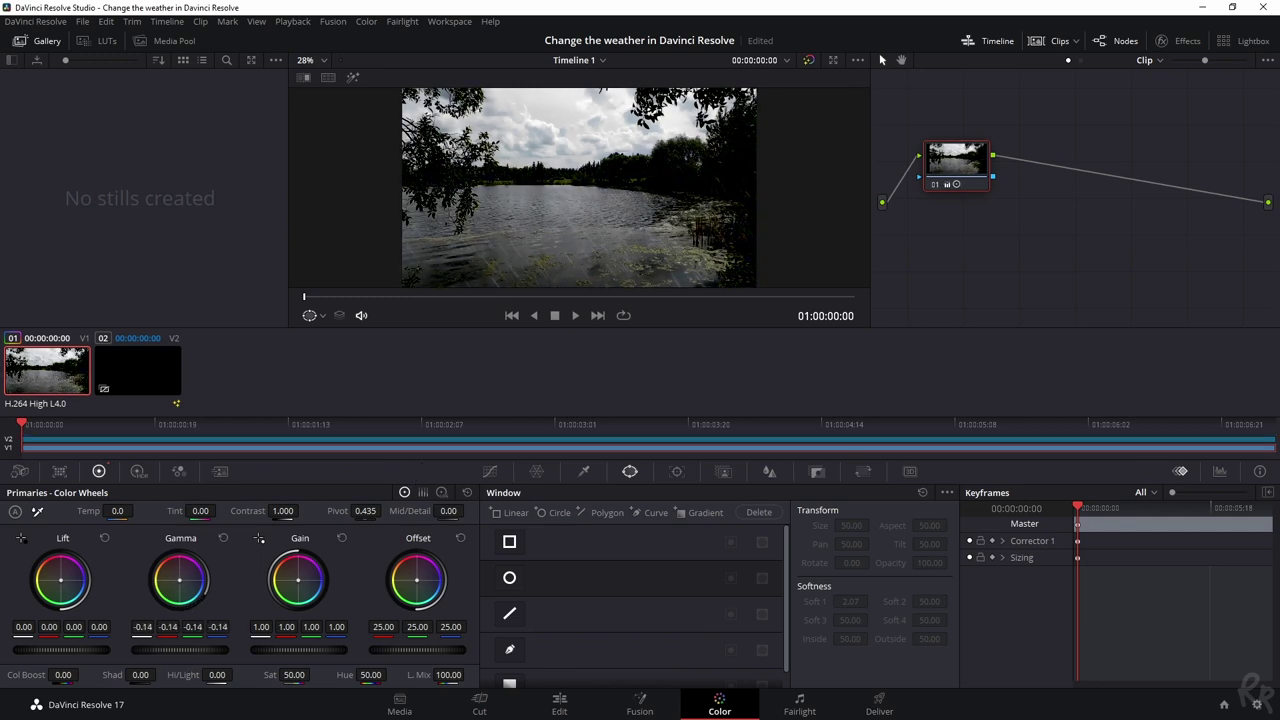
{"action": "left_click", "coordinate": [559, 704]}
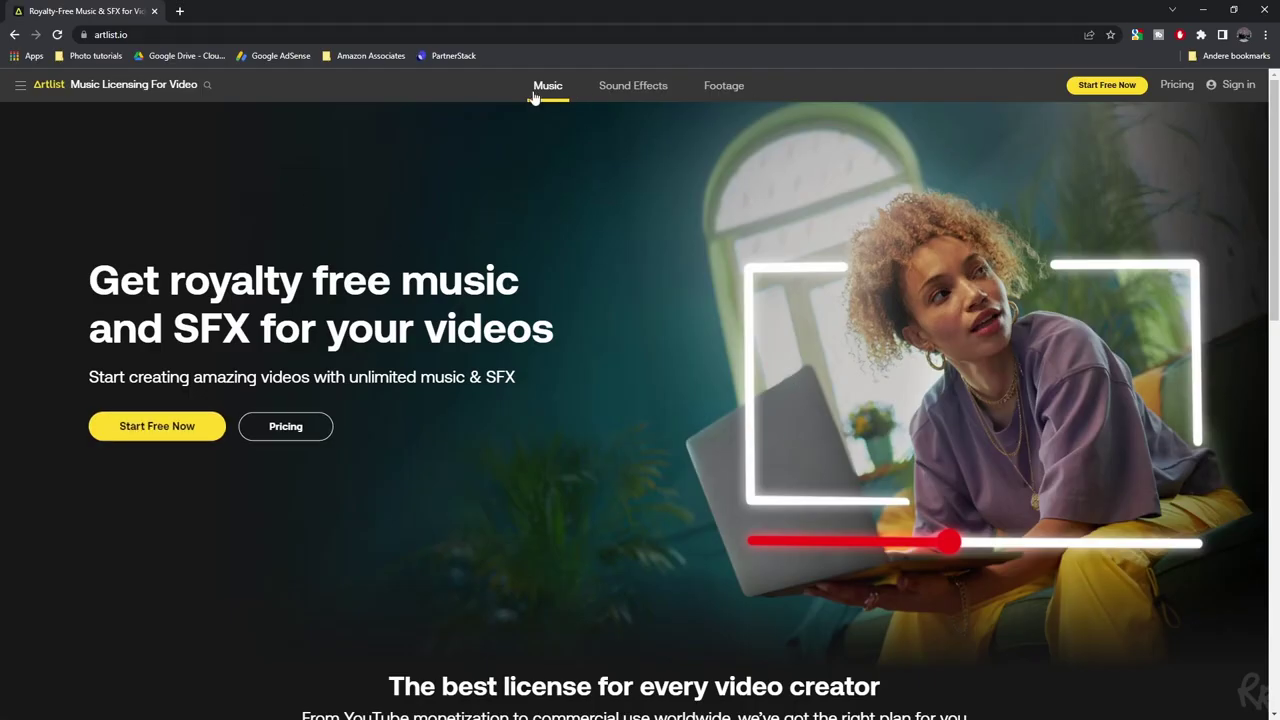
- Open Artlist's Sound Effects catalogue
{"action": "left_click", "coordinate": [632, 88]}
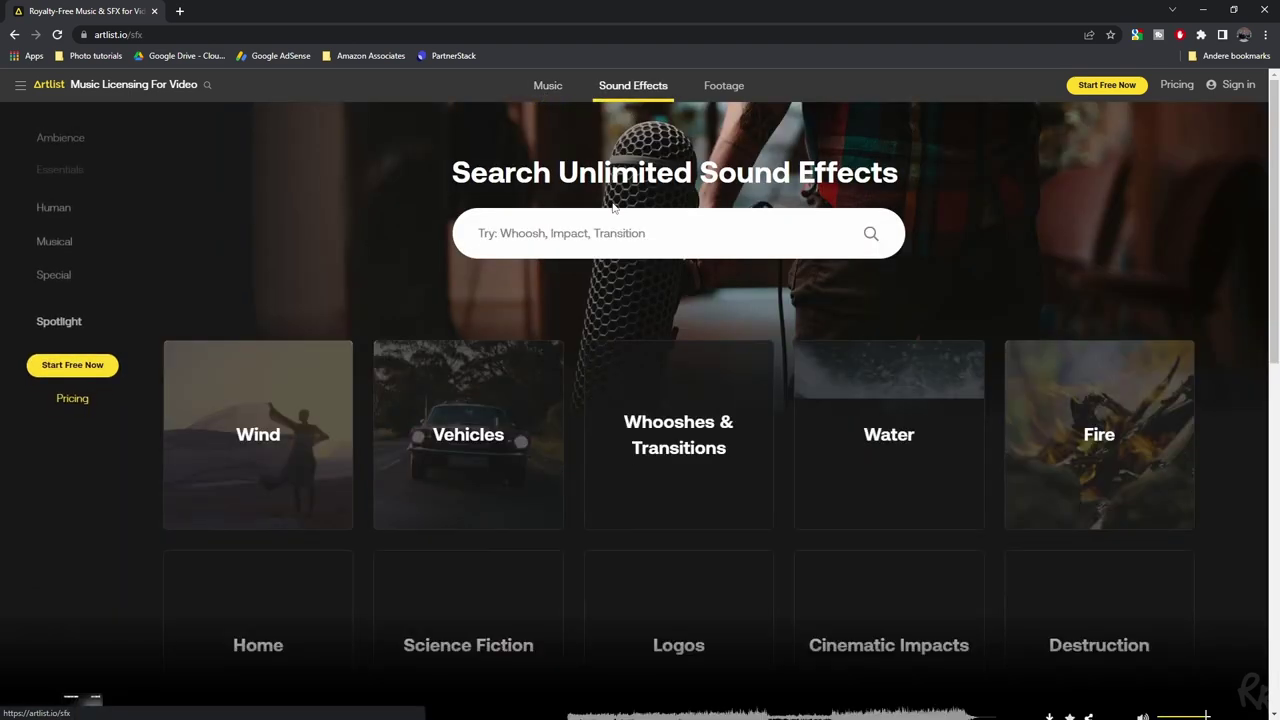